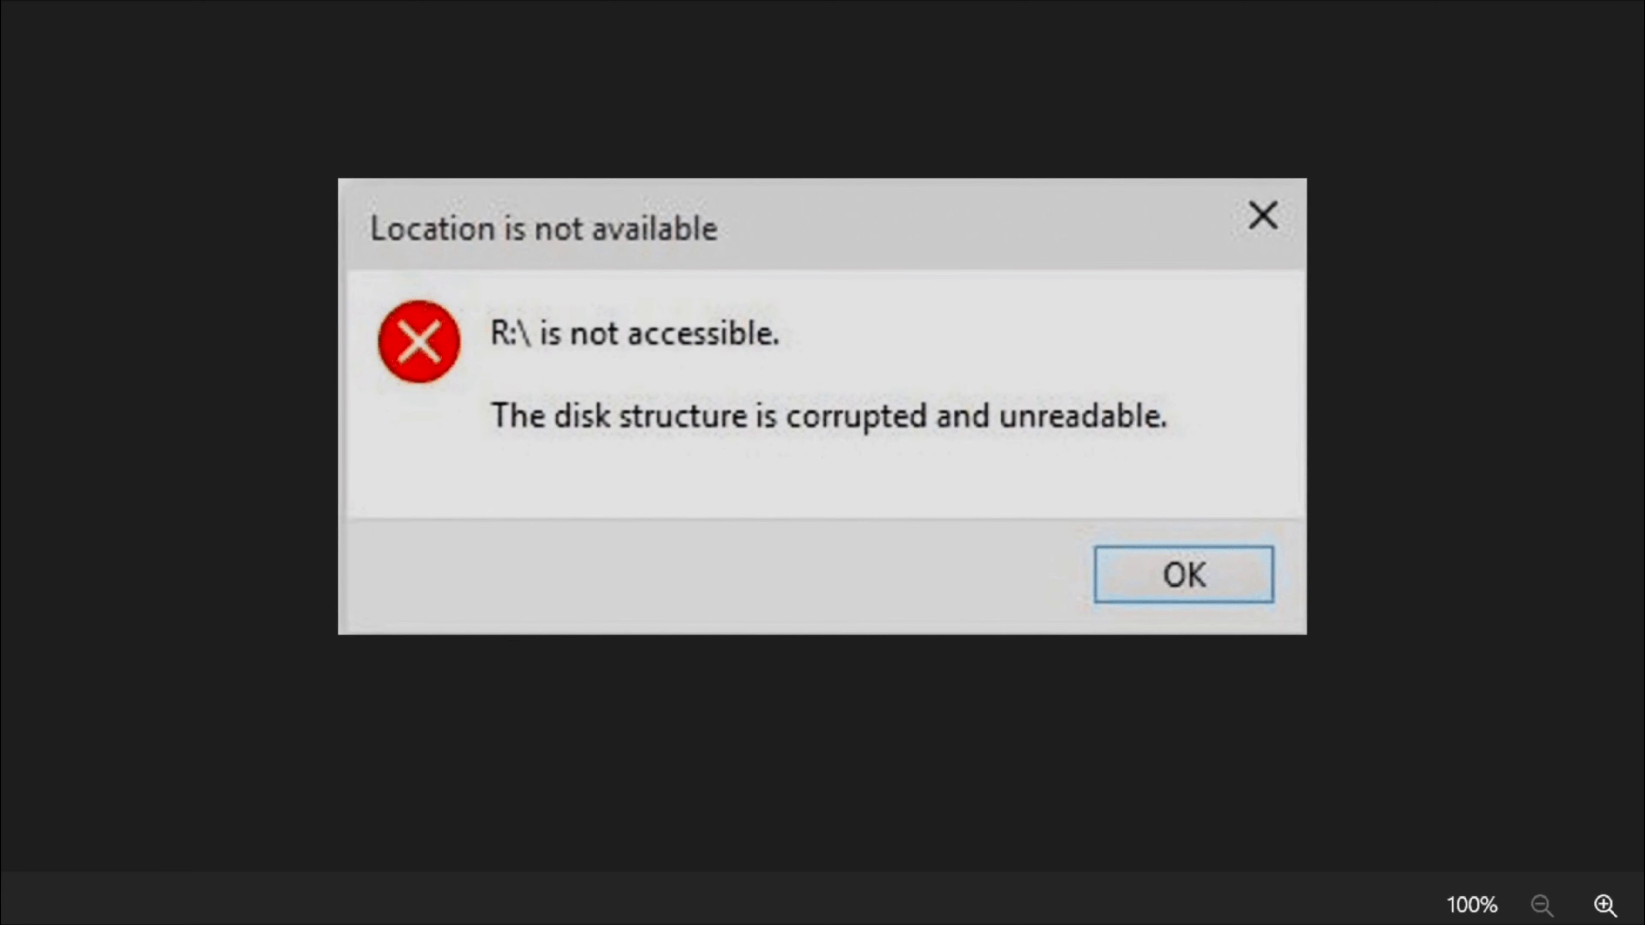
Minimize the error picture and open Command Prompt with administrator rights, allowing it to make changes.
click(915, 895)
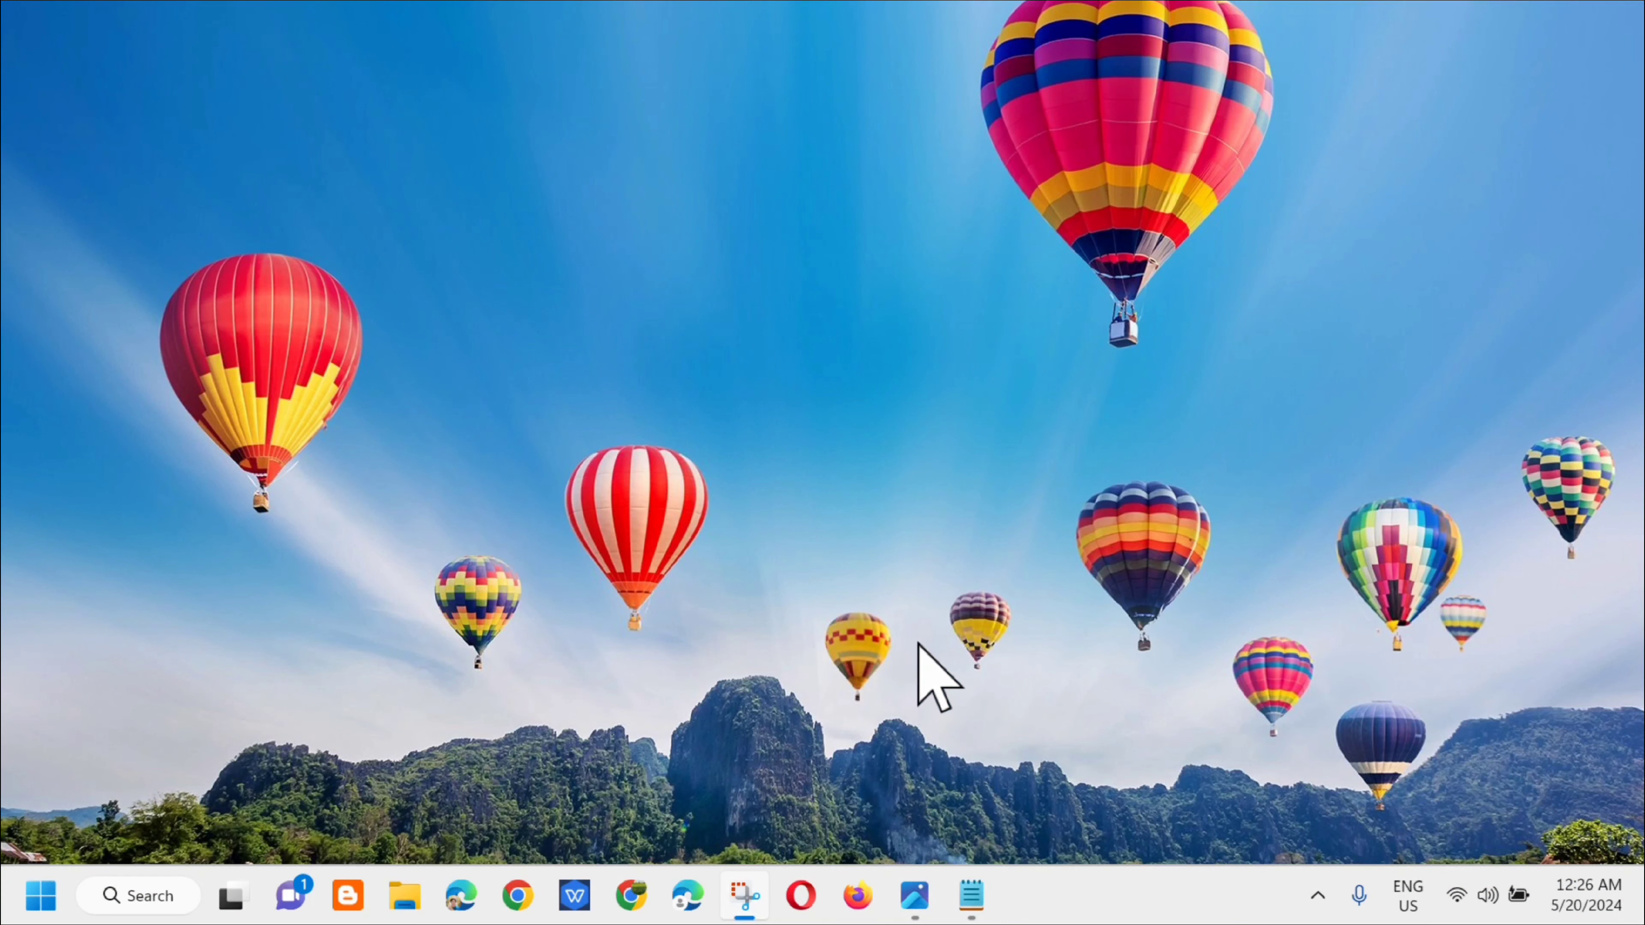
click(135, 903)
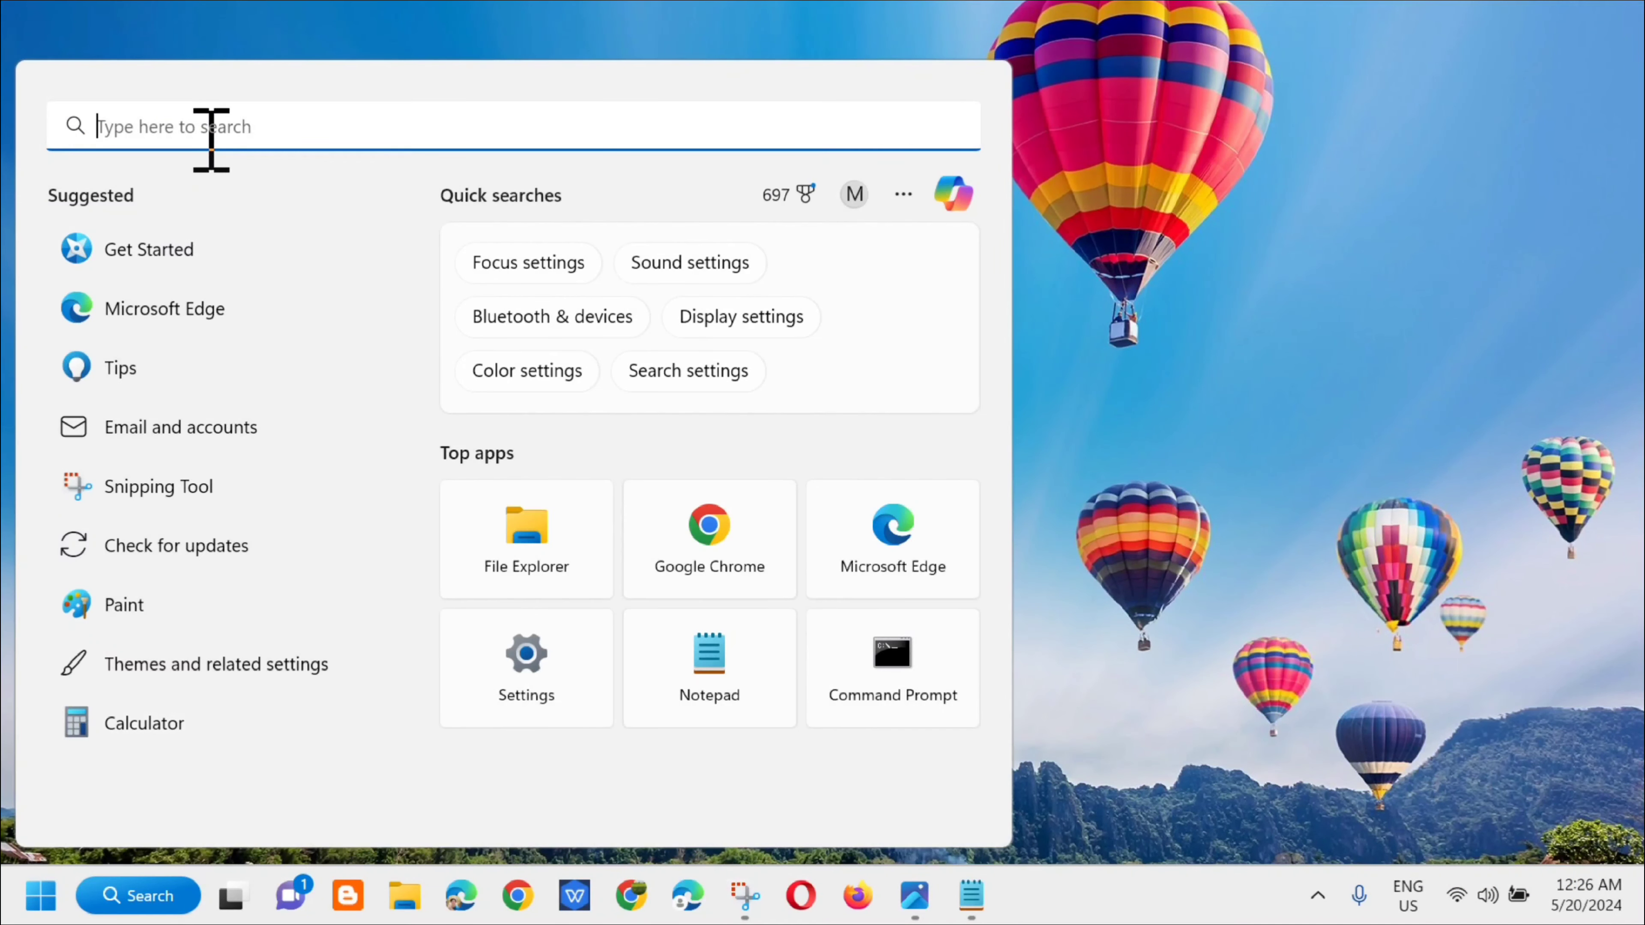
text(cmd)
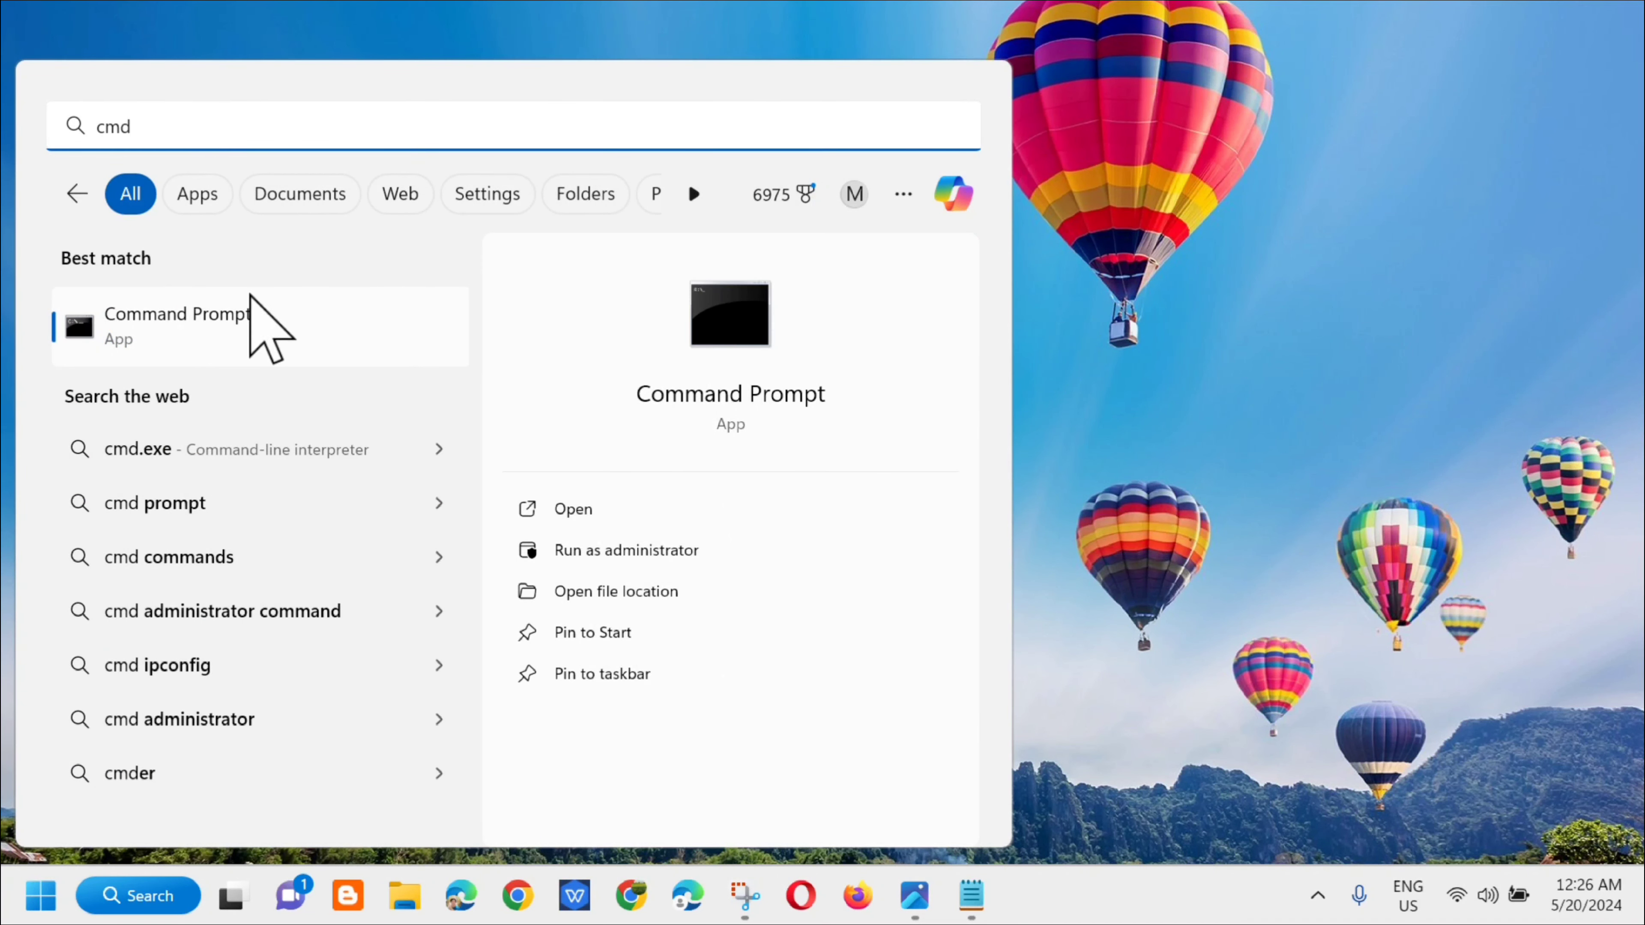
right_click(278, 327)
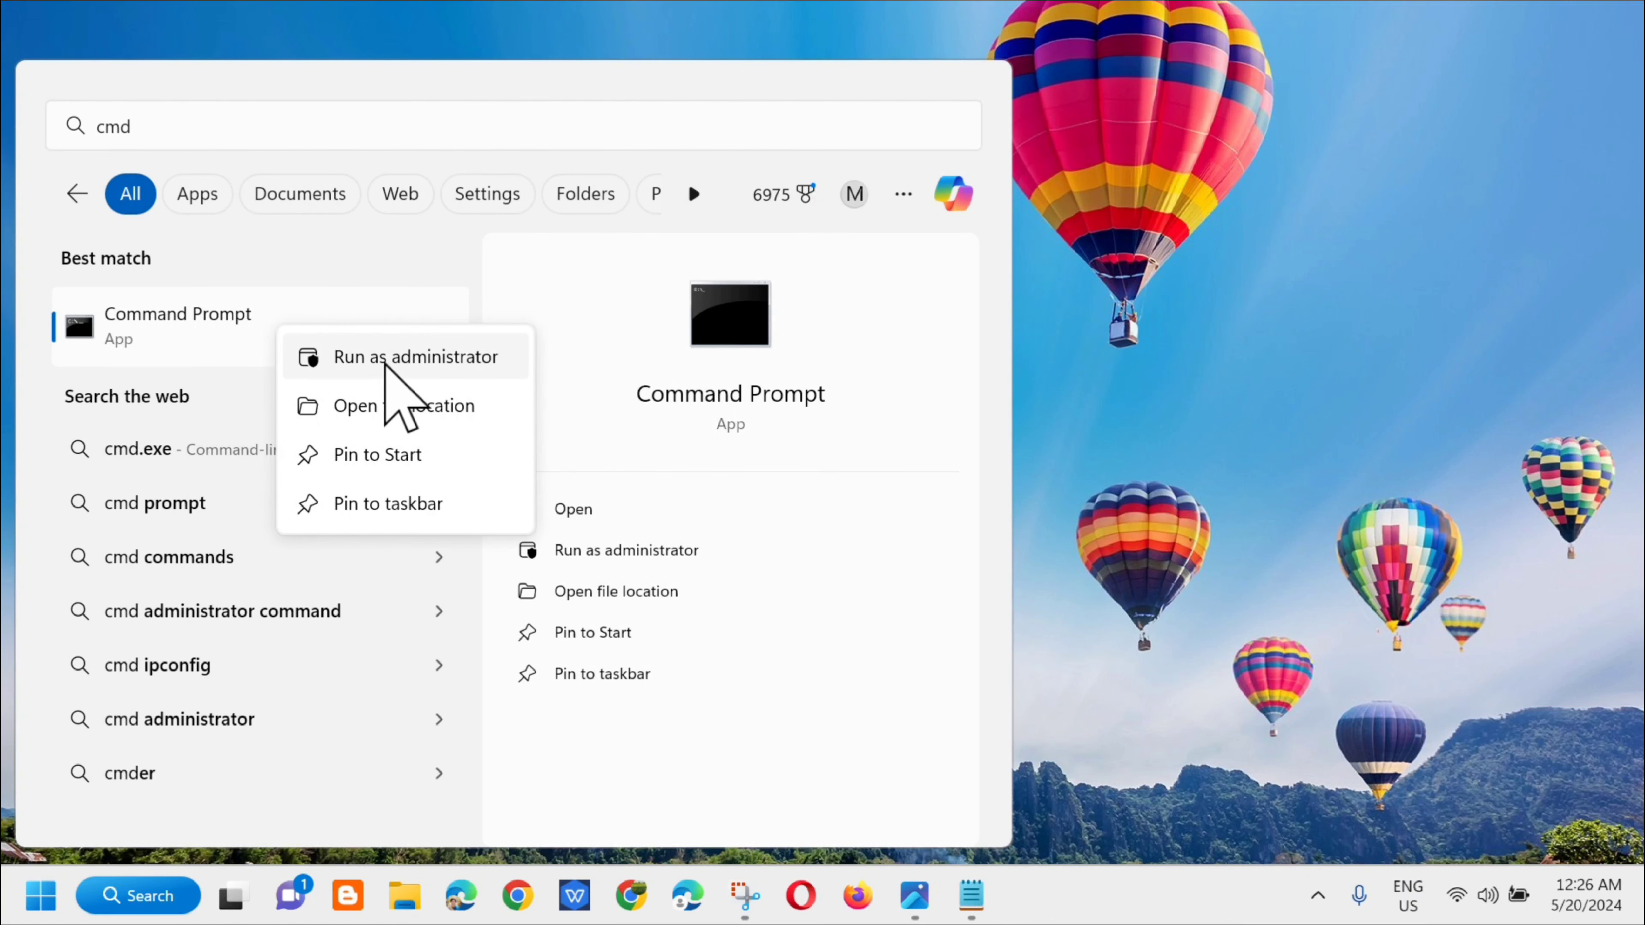
click(385, 367)
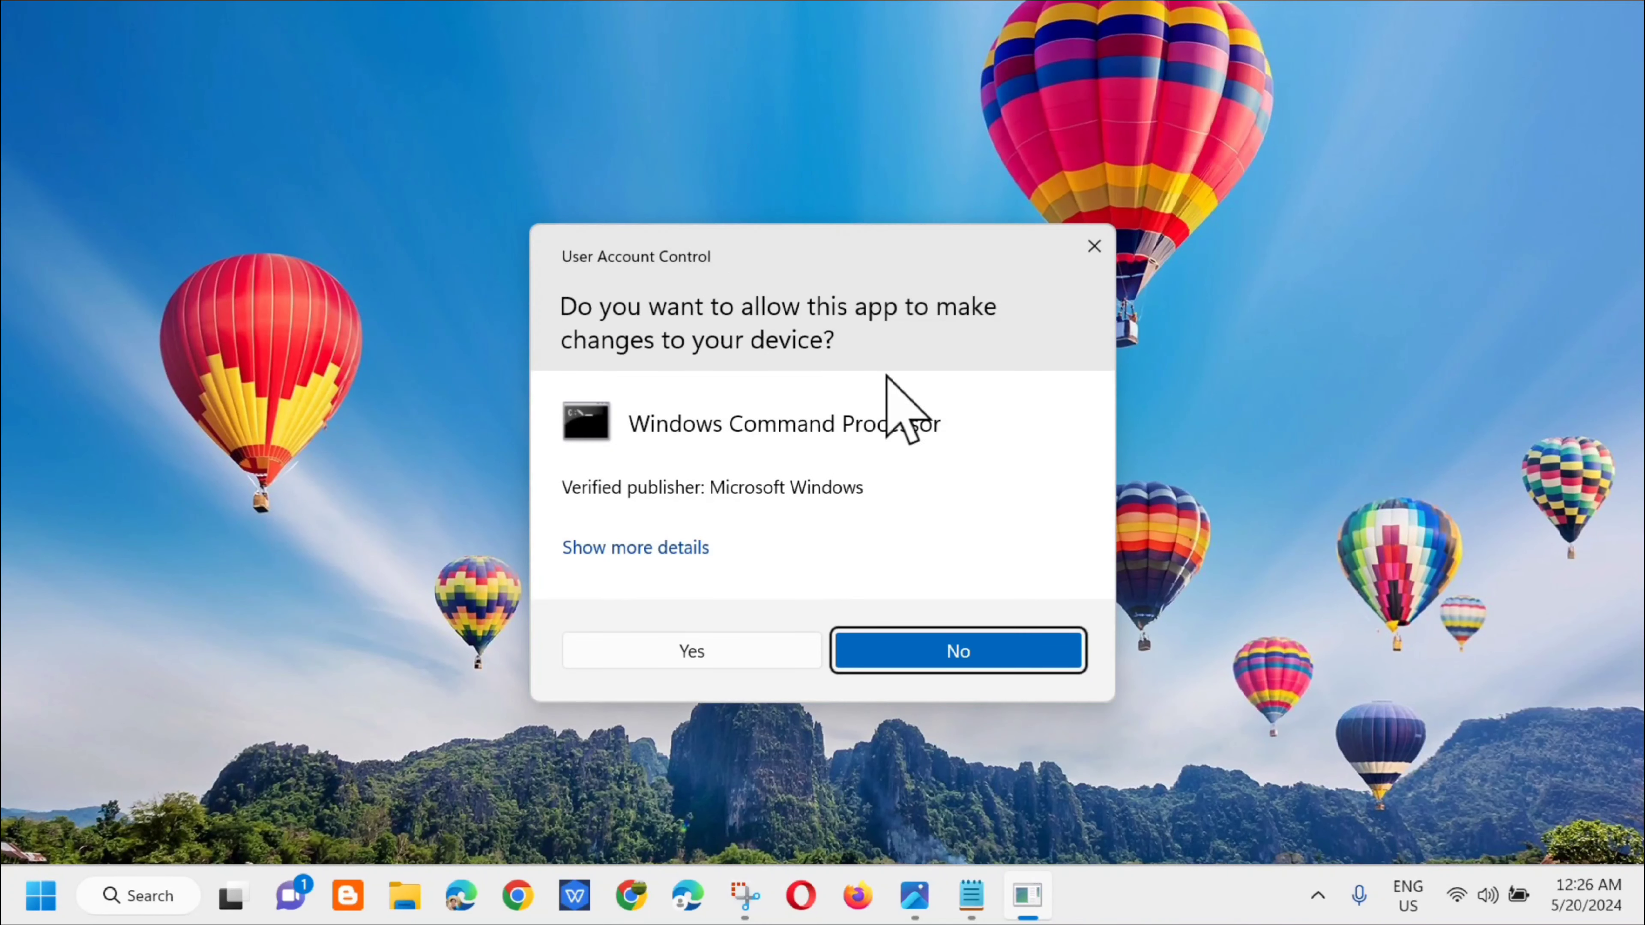
click(689, 653)
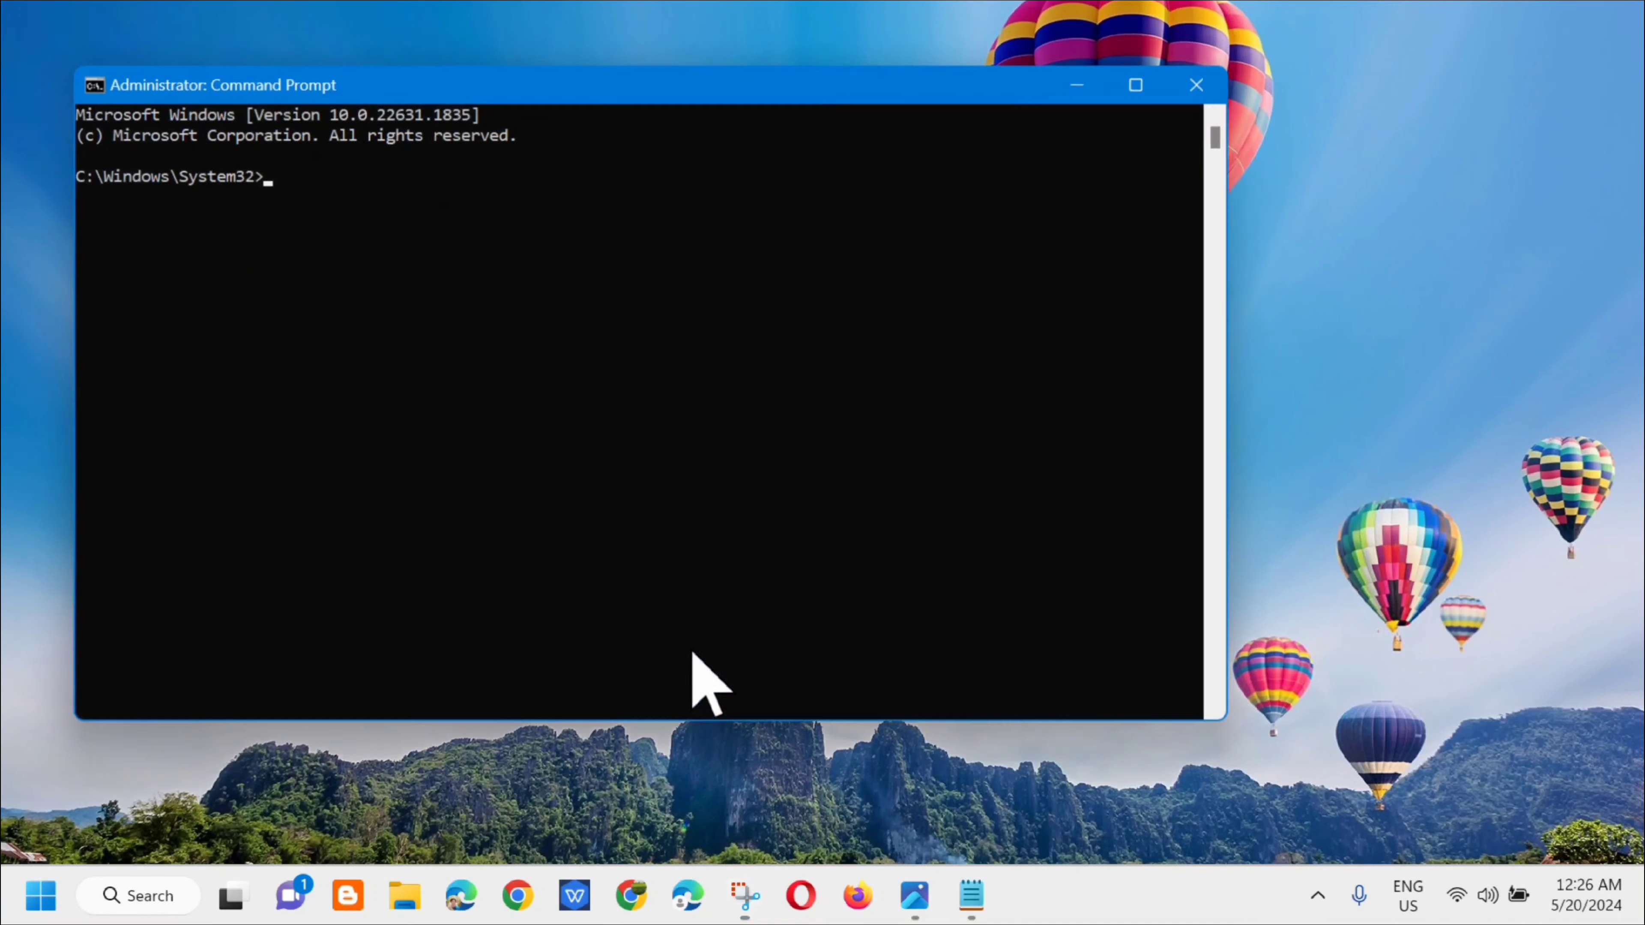
Run the command chkdsk D: /f /r, copied from the Notepad note, and close Command Prompt after reviewing the report.
click(971, 894)
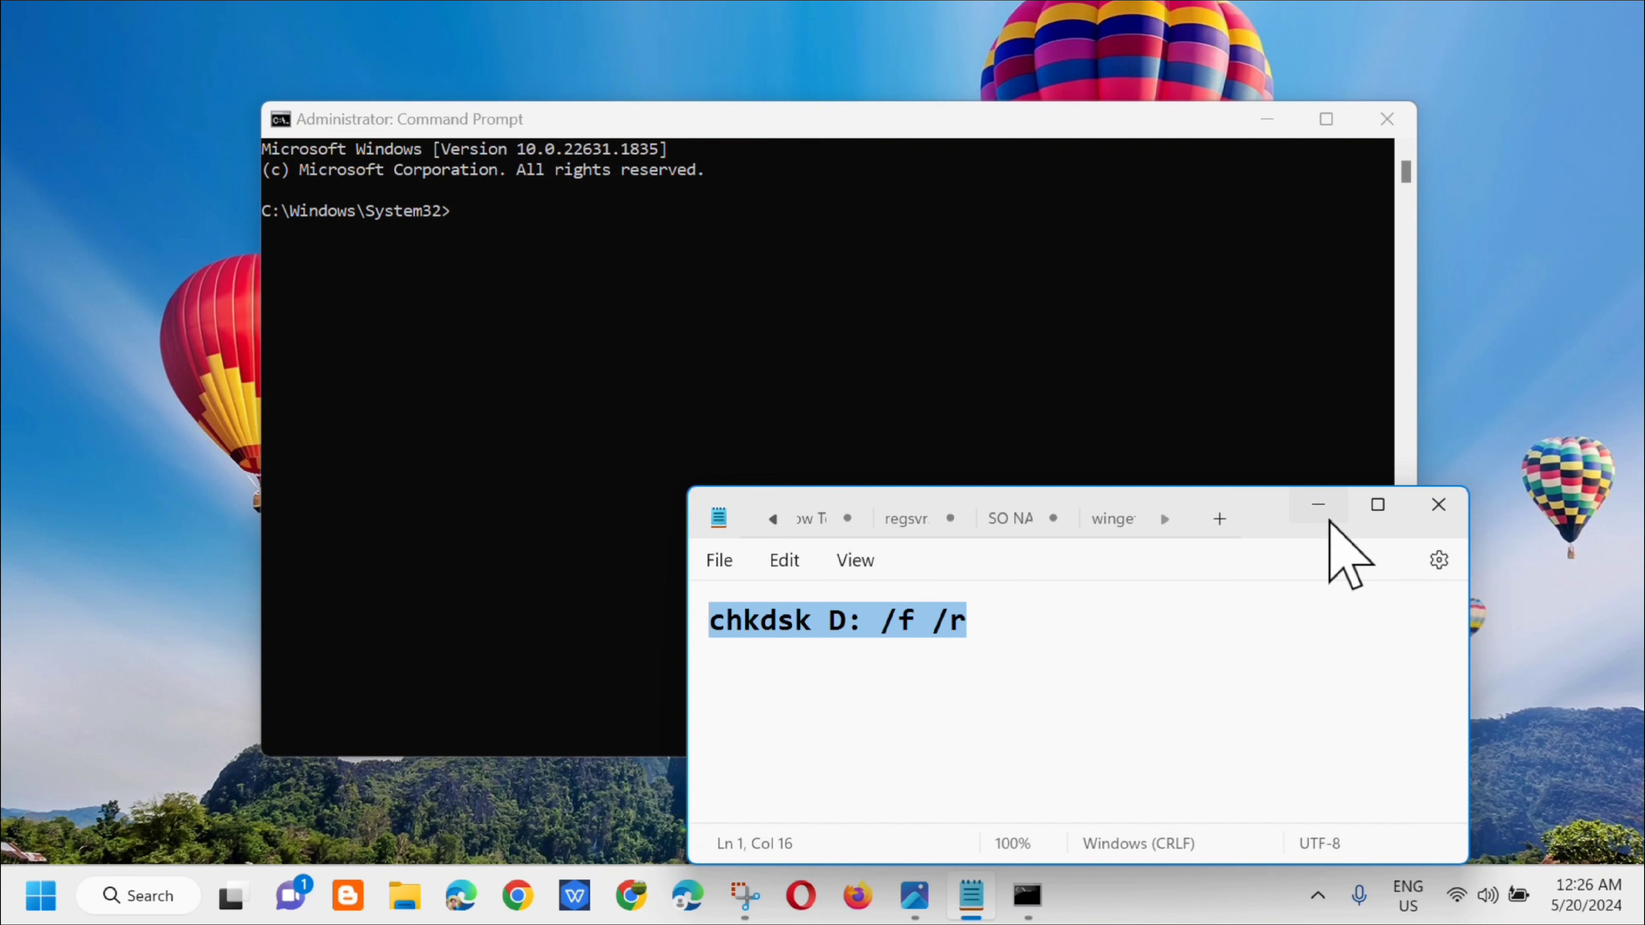
click(1320, 508)
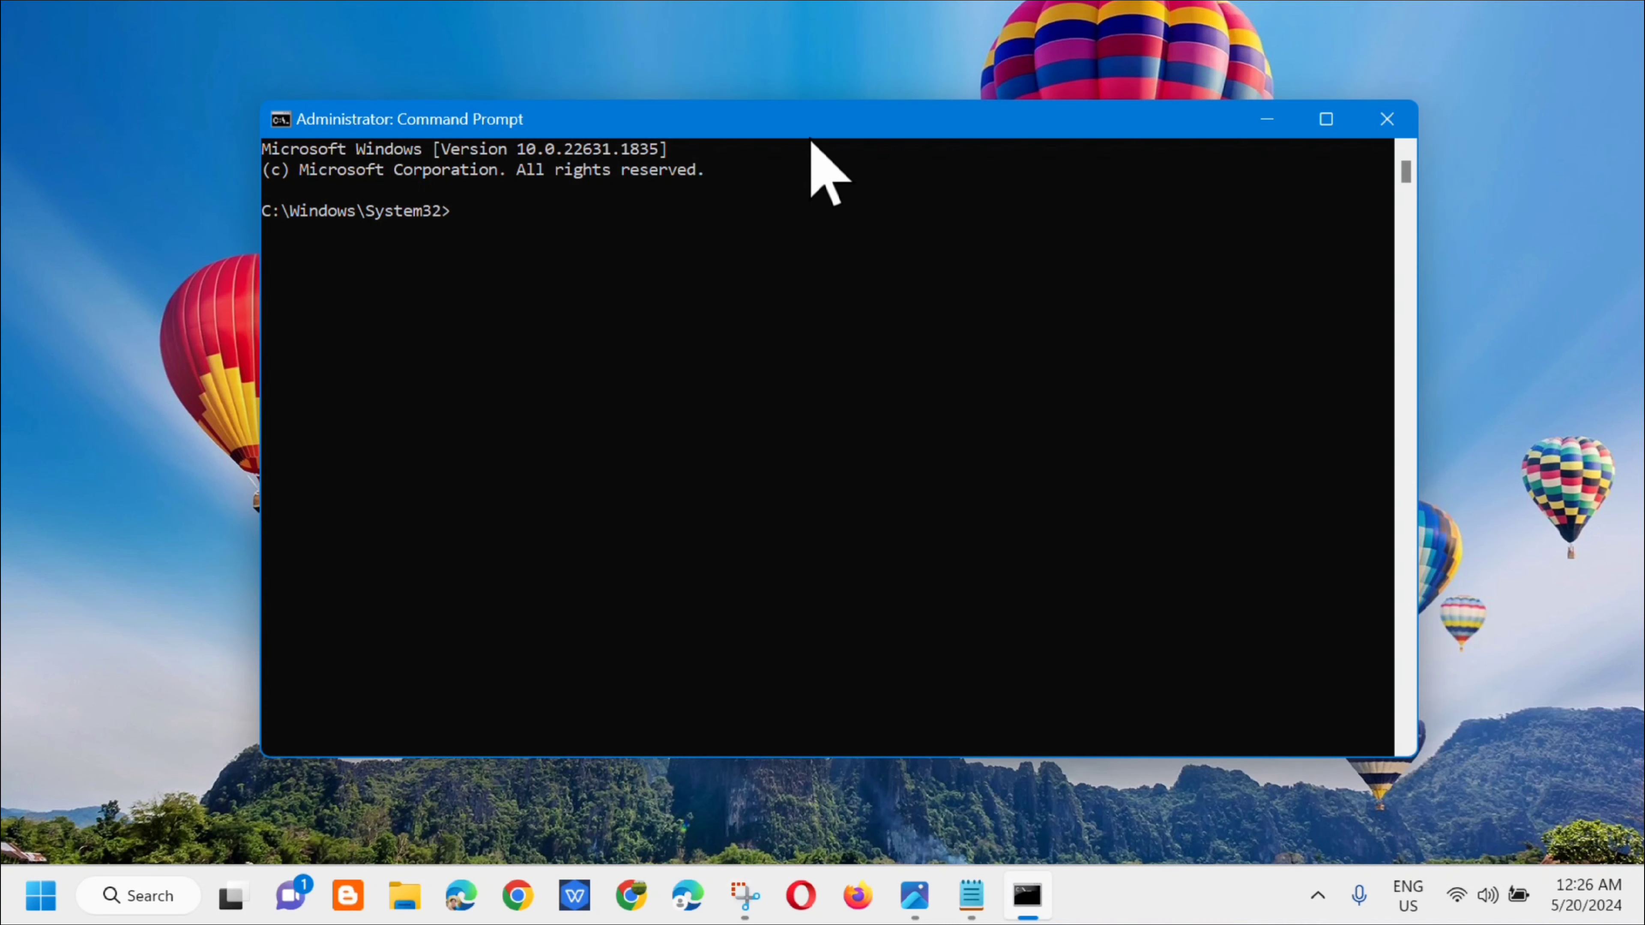
right_click(815, 120)
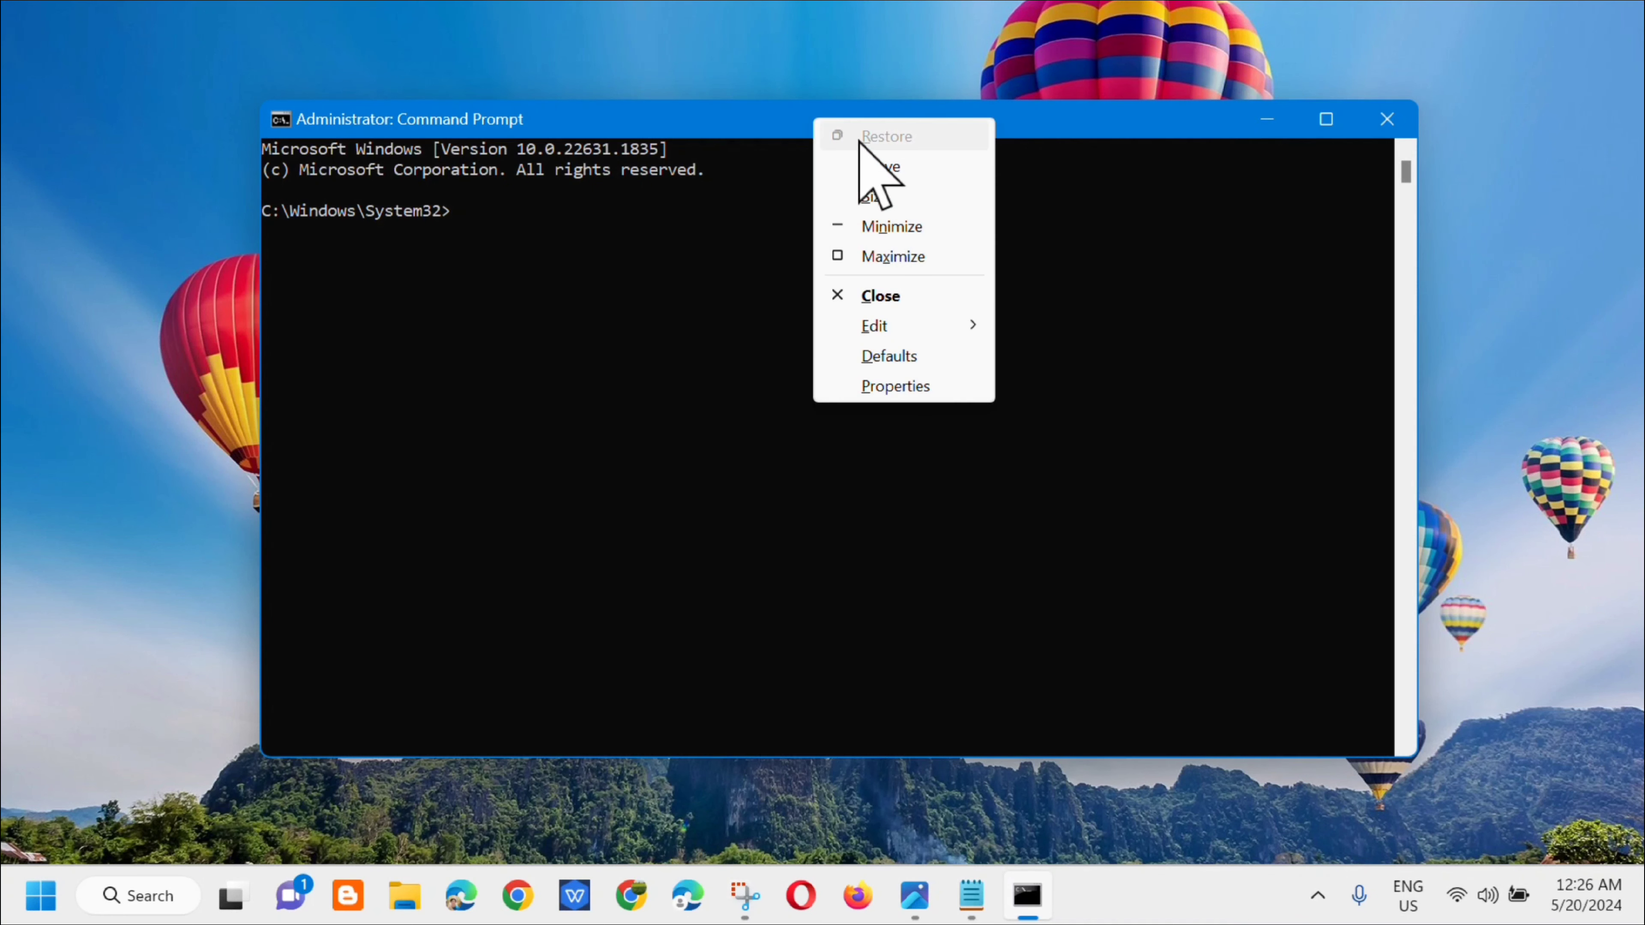
mouse_move(875, 327)
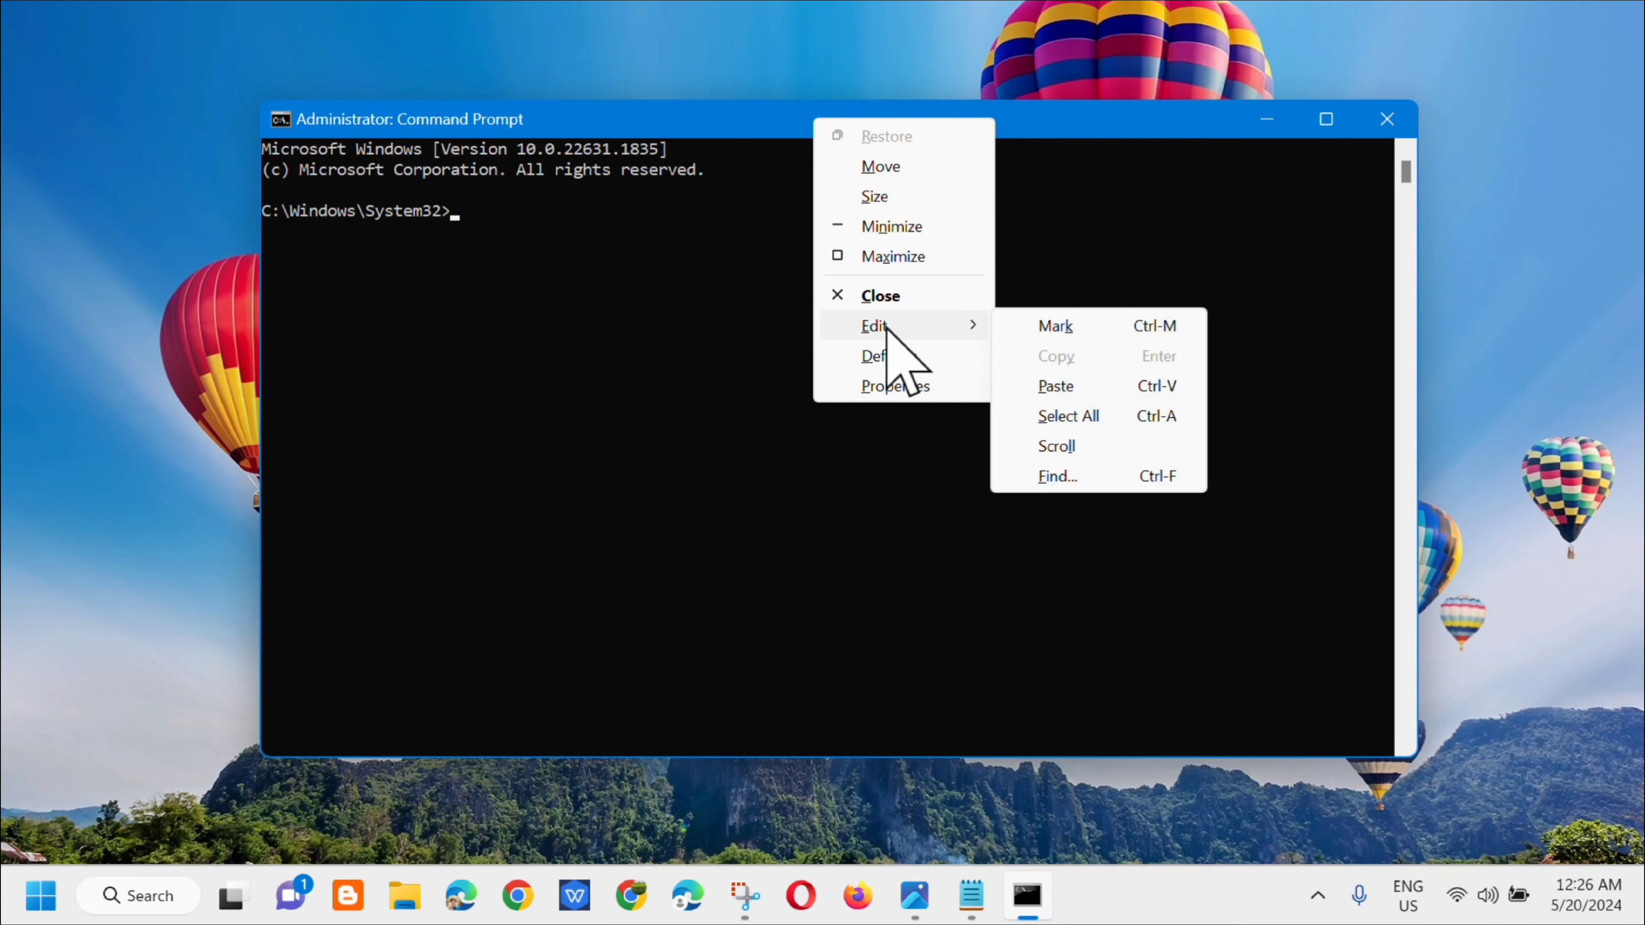
click(1055, 386)
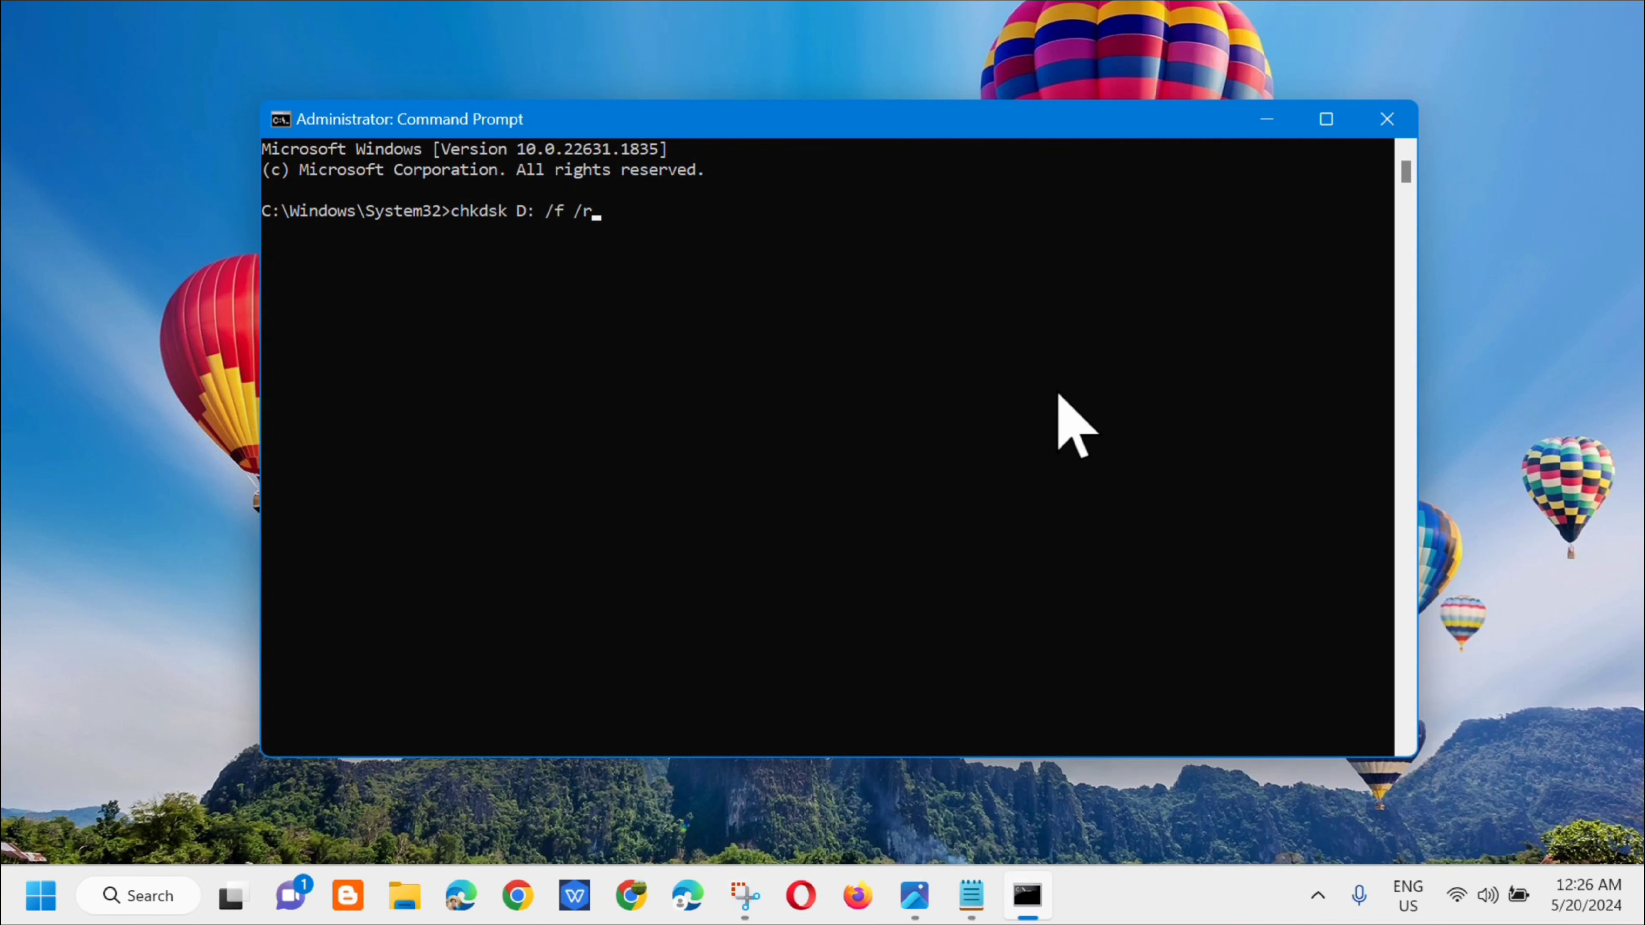
key(Return)
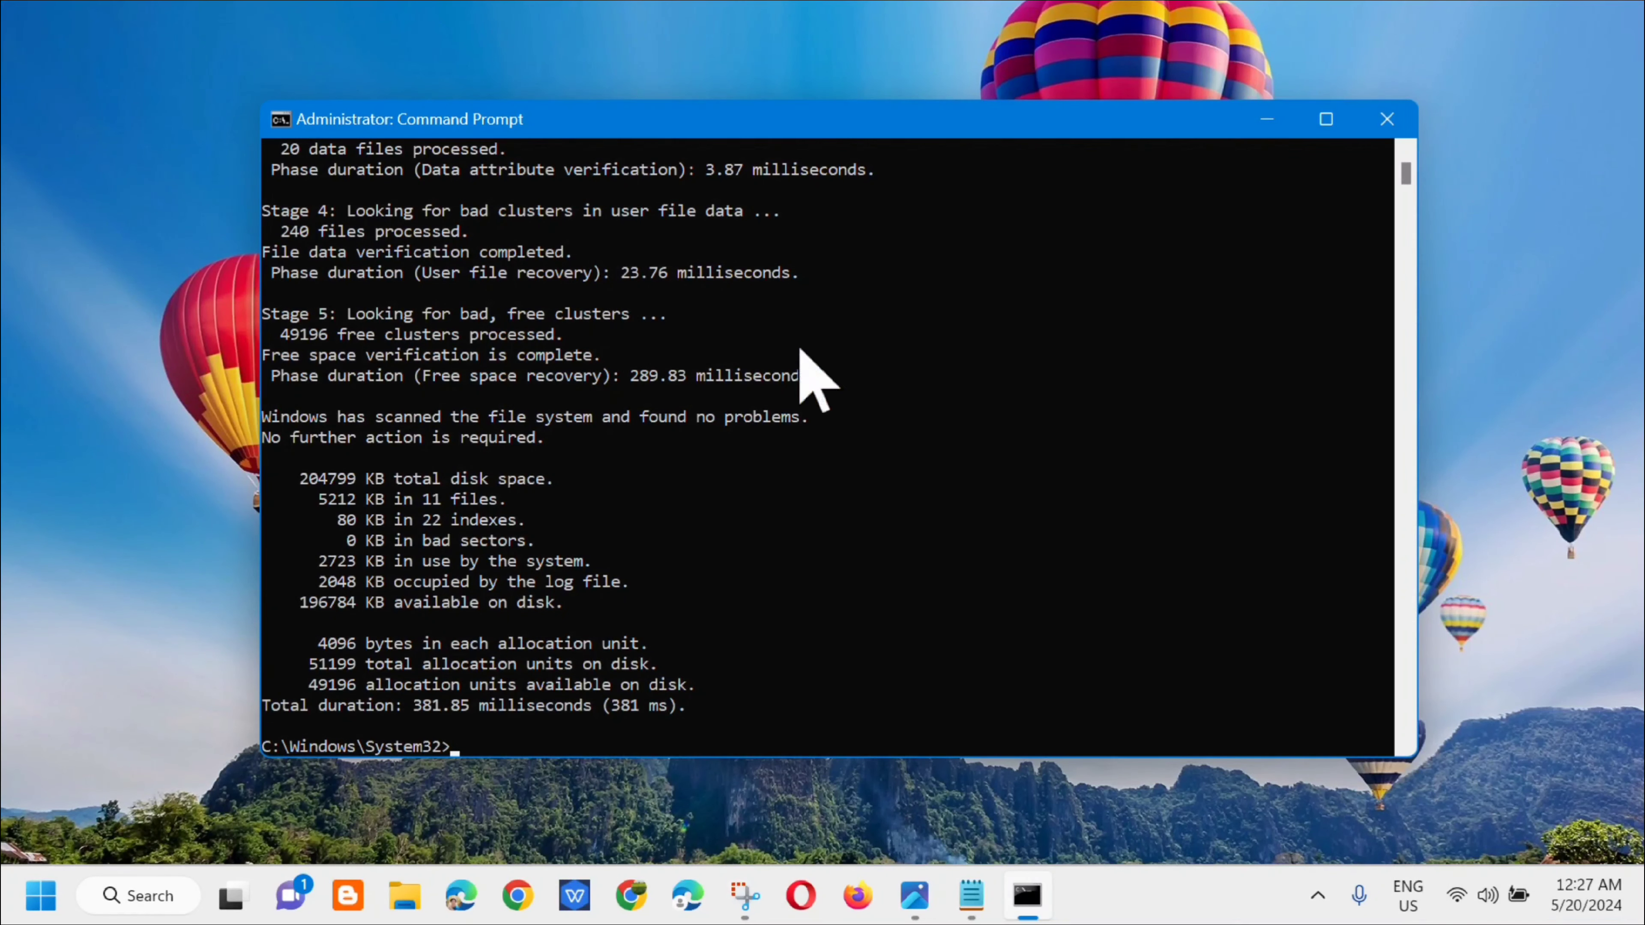
scroll(774, 453, up, 10)
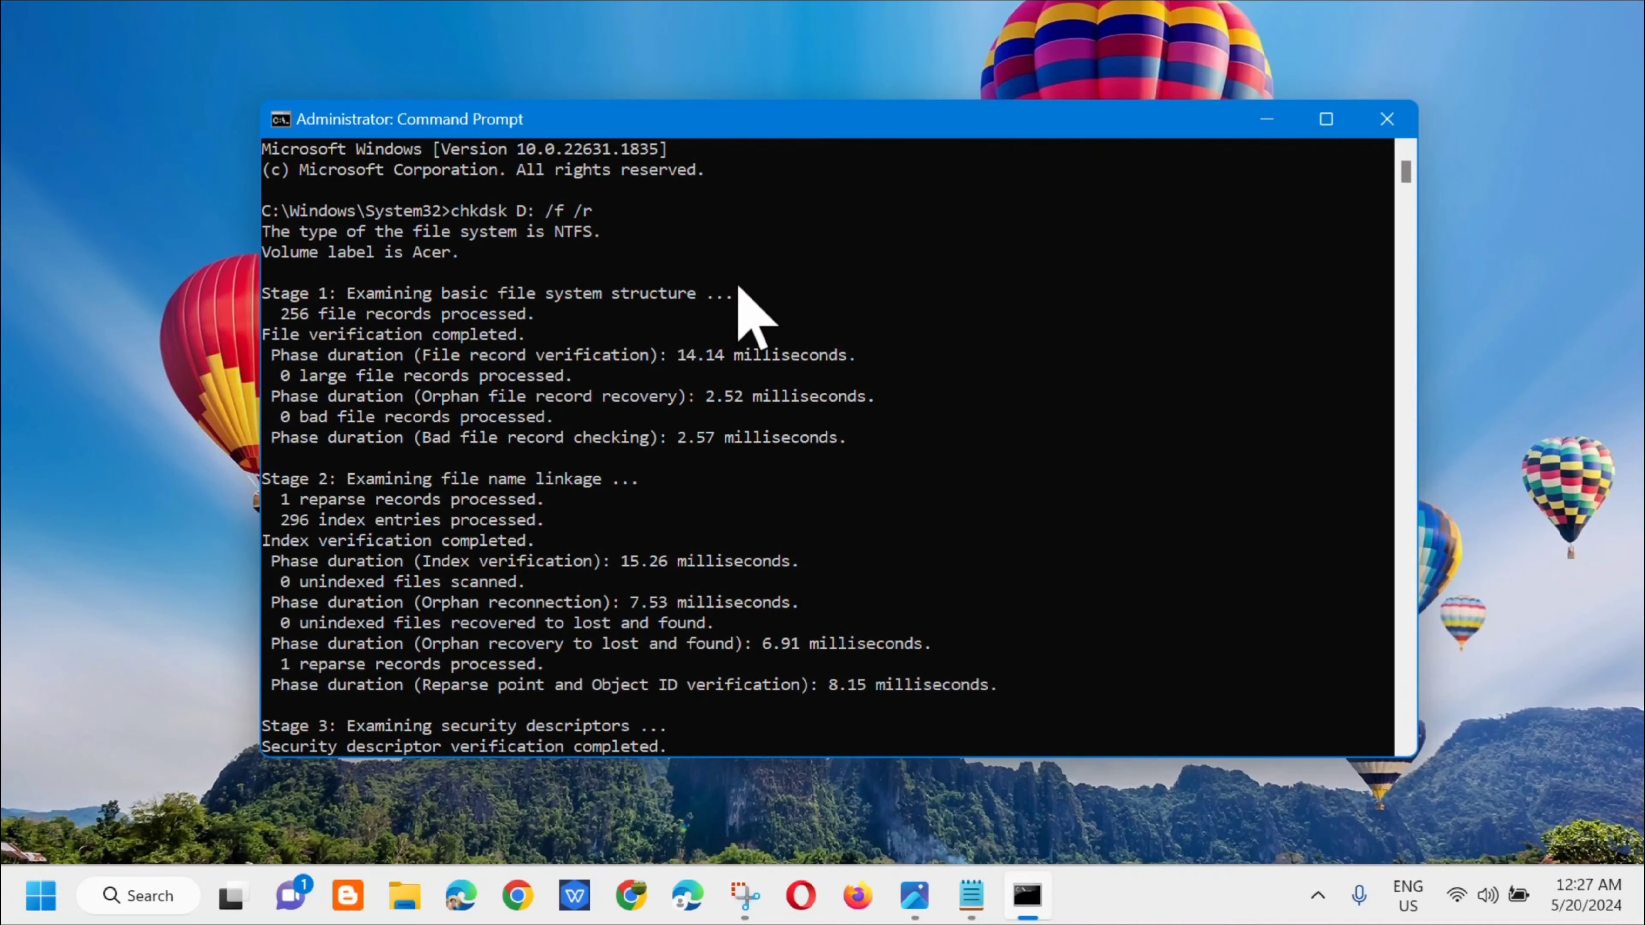
click(1385, 120)
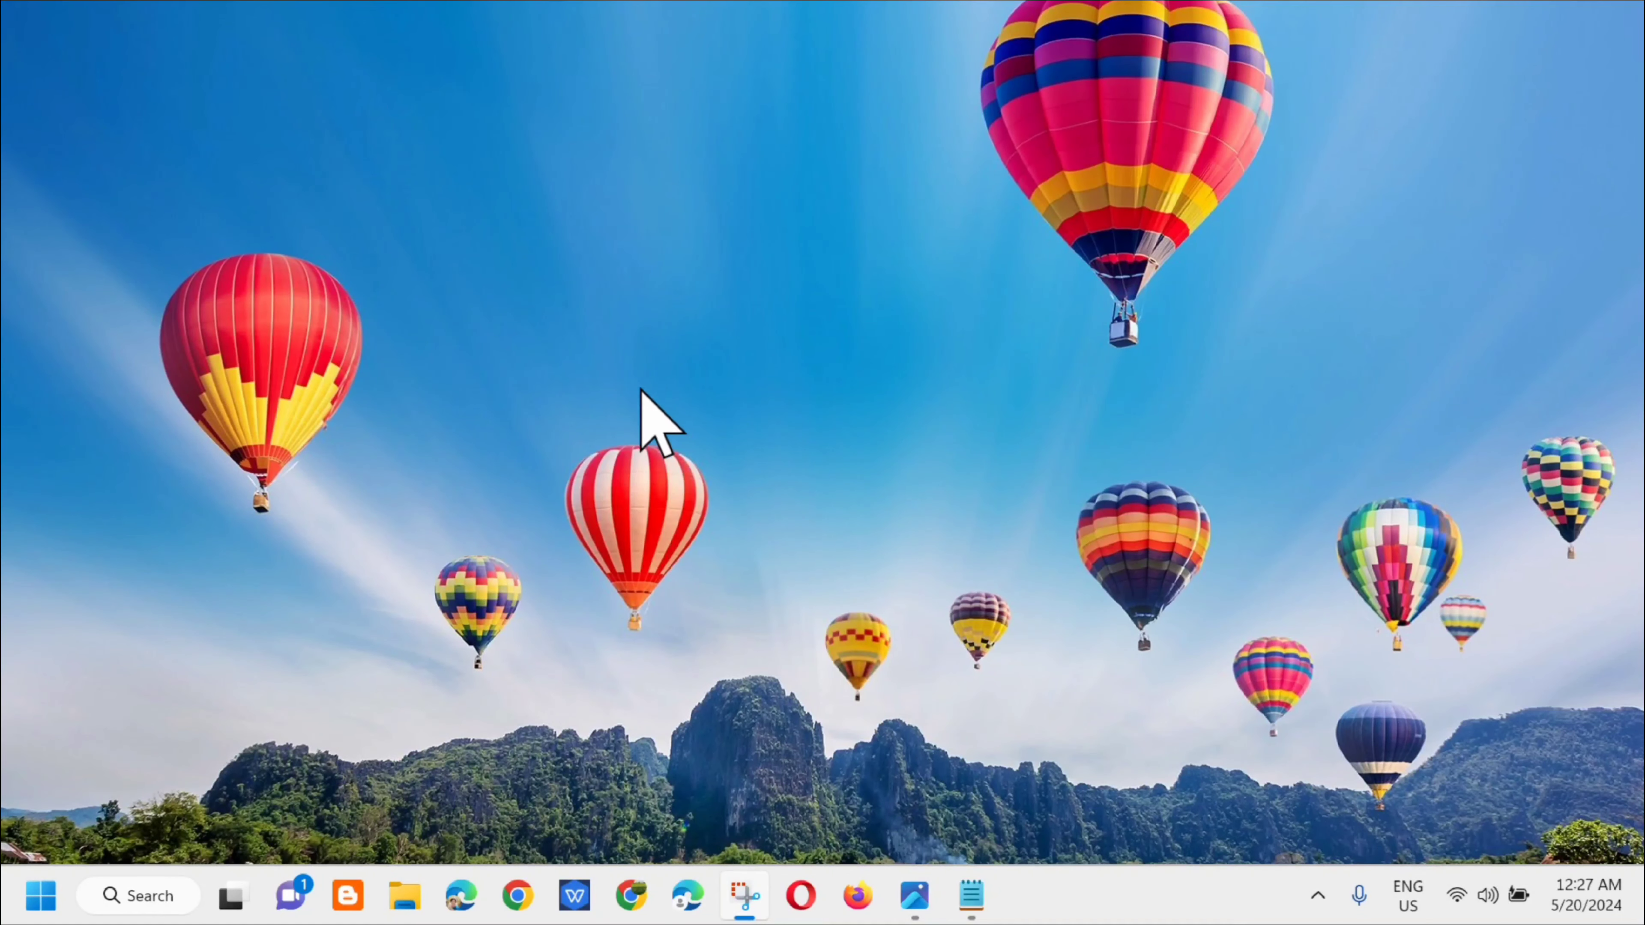
Open File Explorer and show the drives under This PC.
click(154, 899)
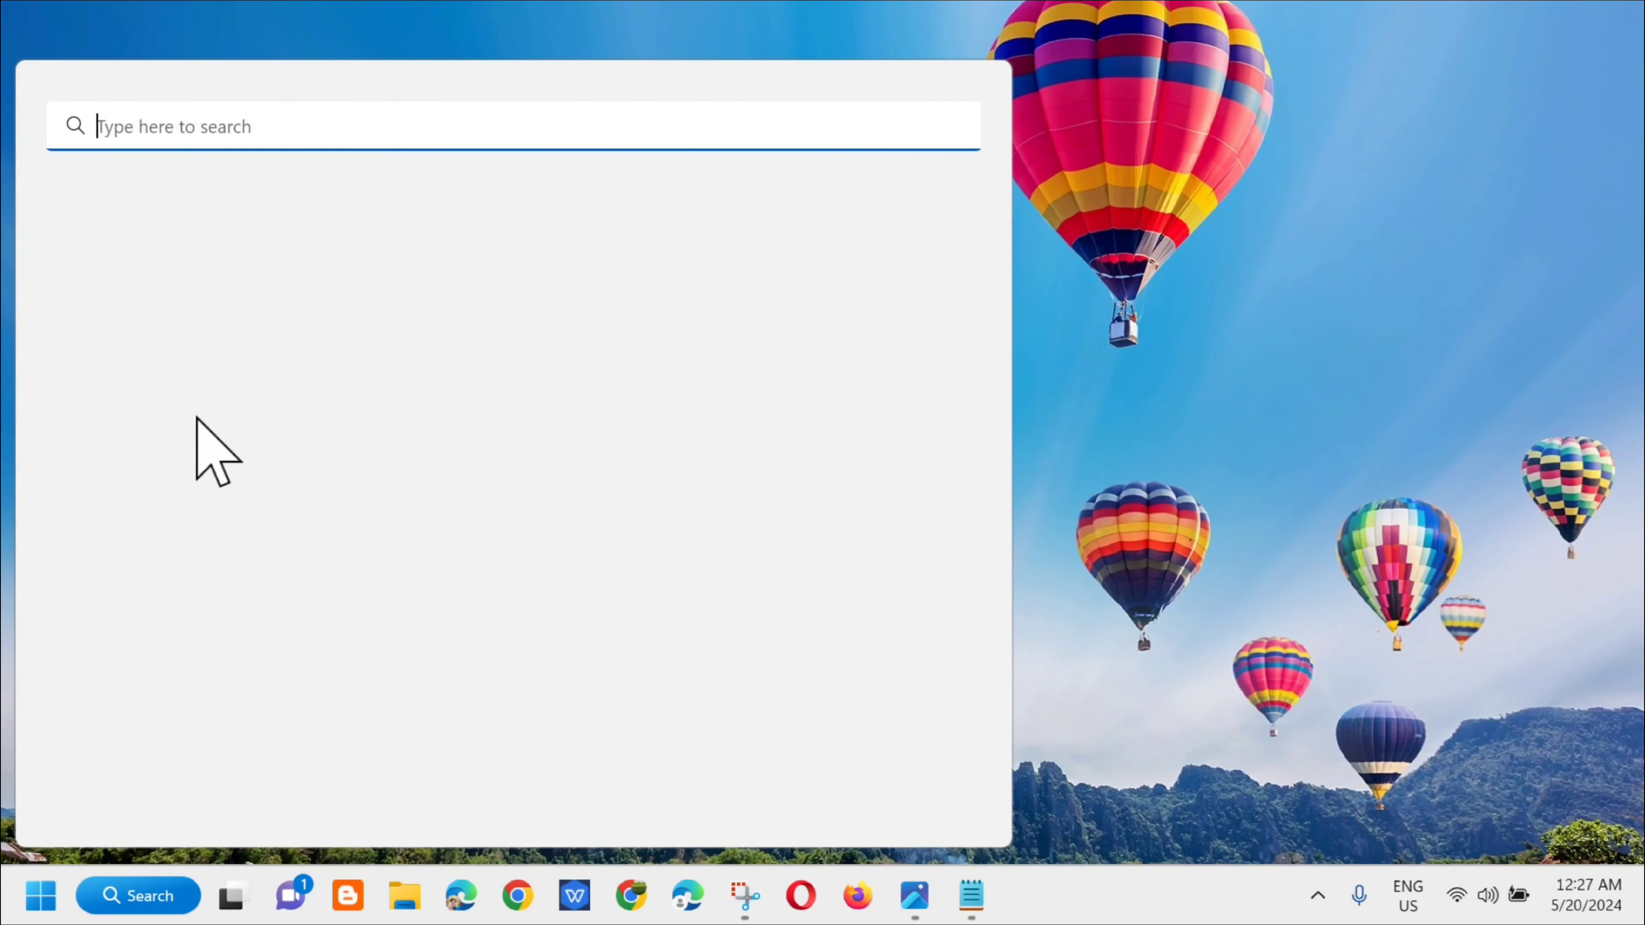
text(file)
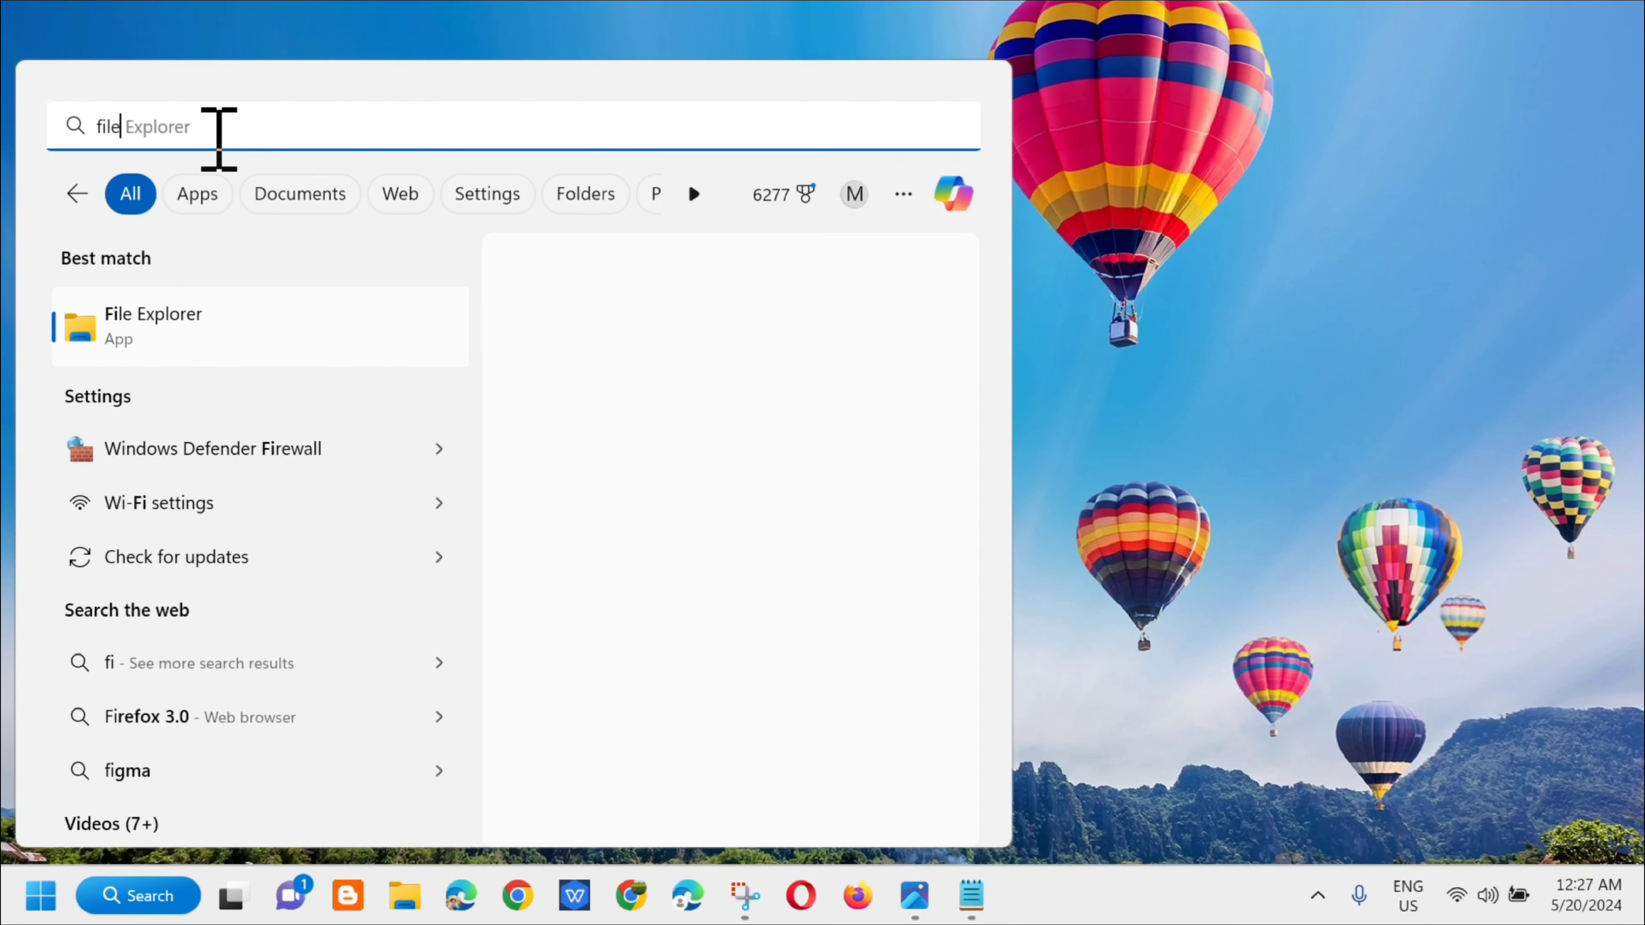
text( explorer)
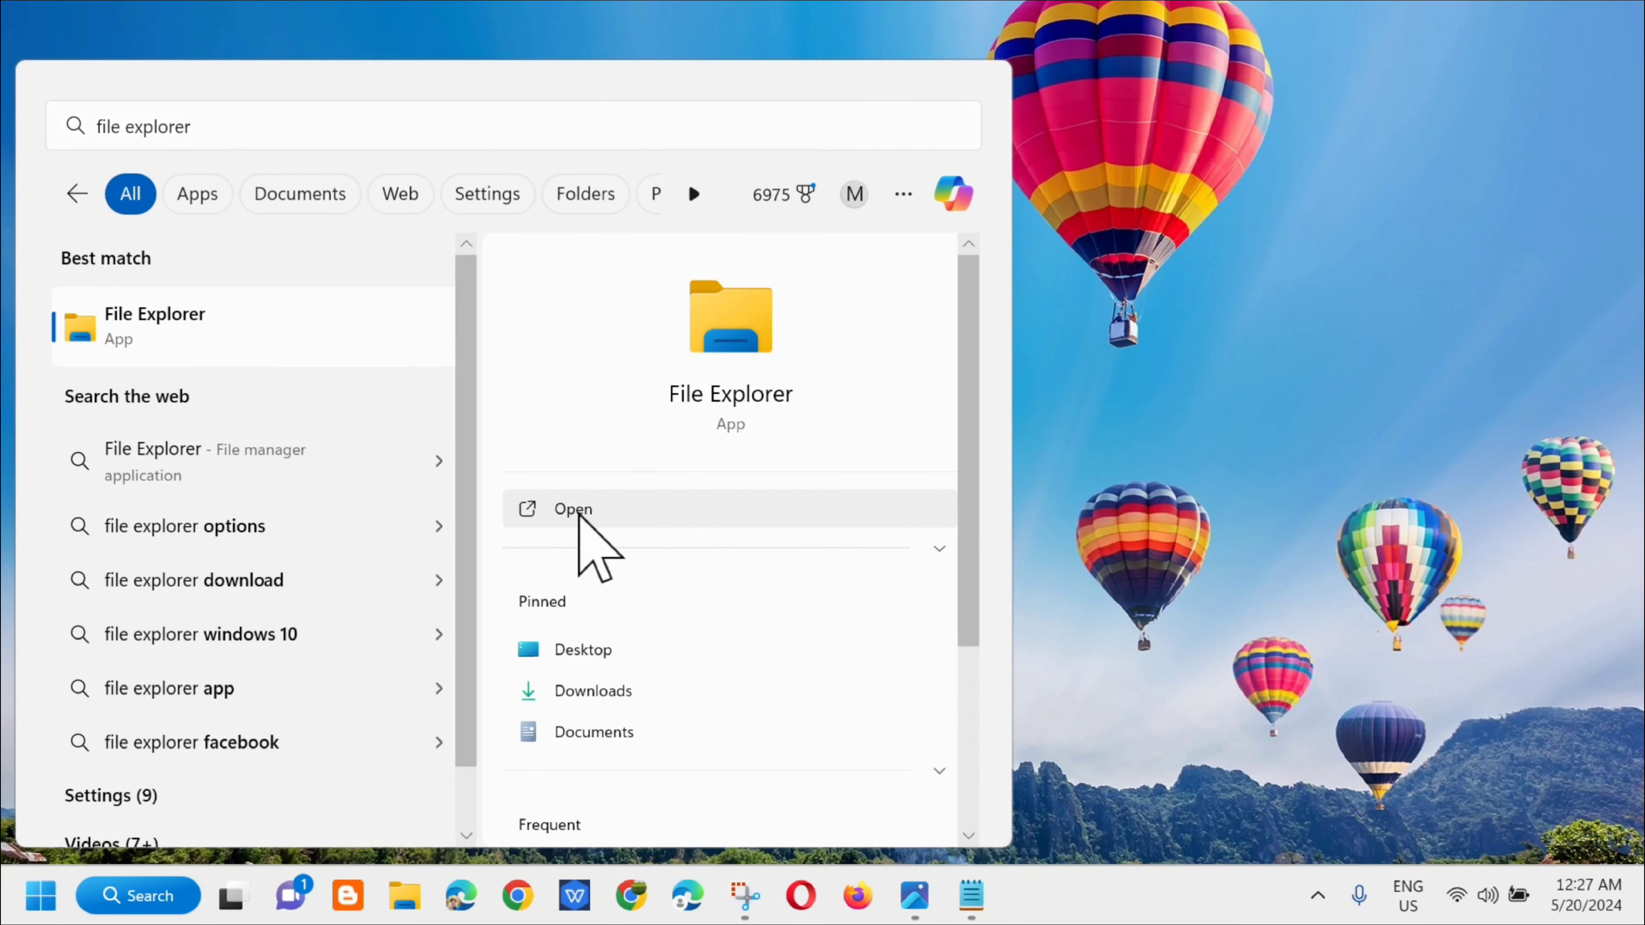
click(572, 512)
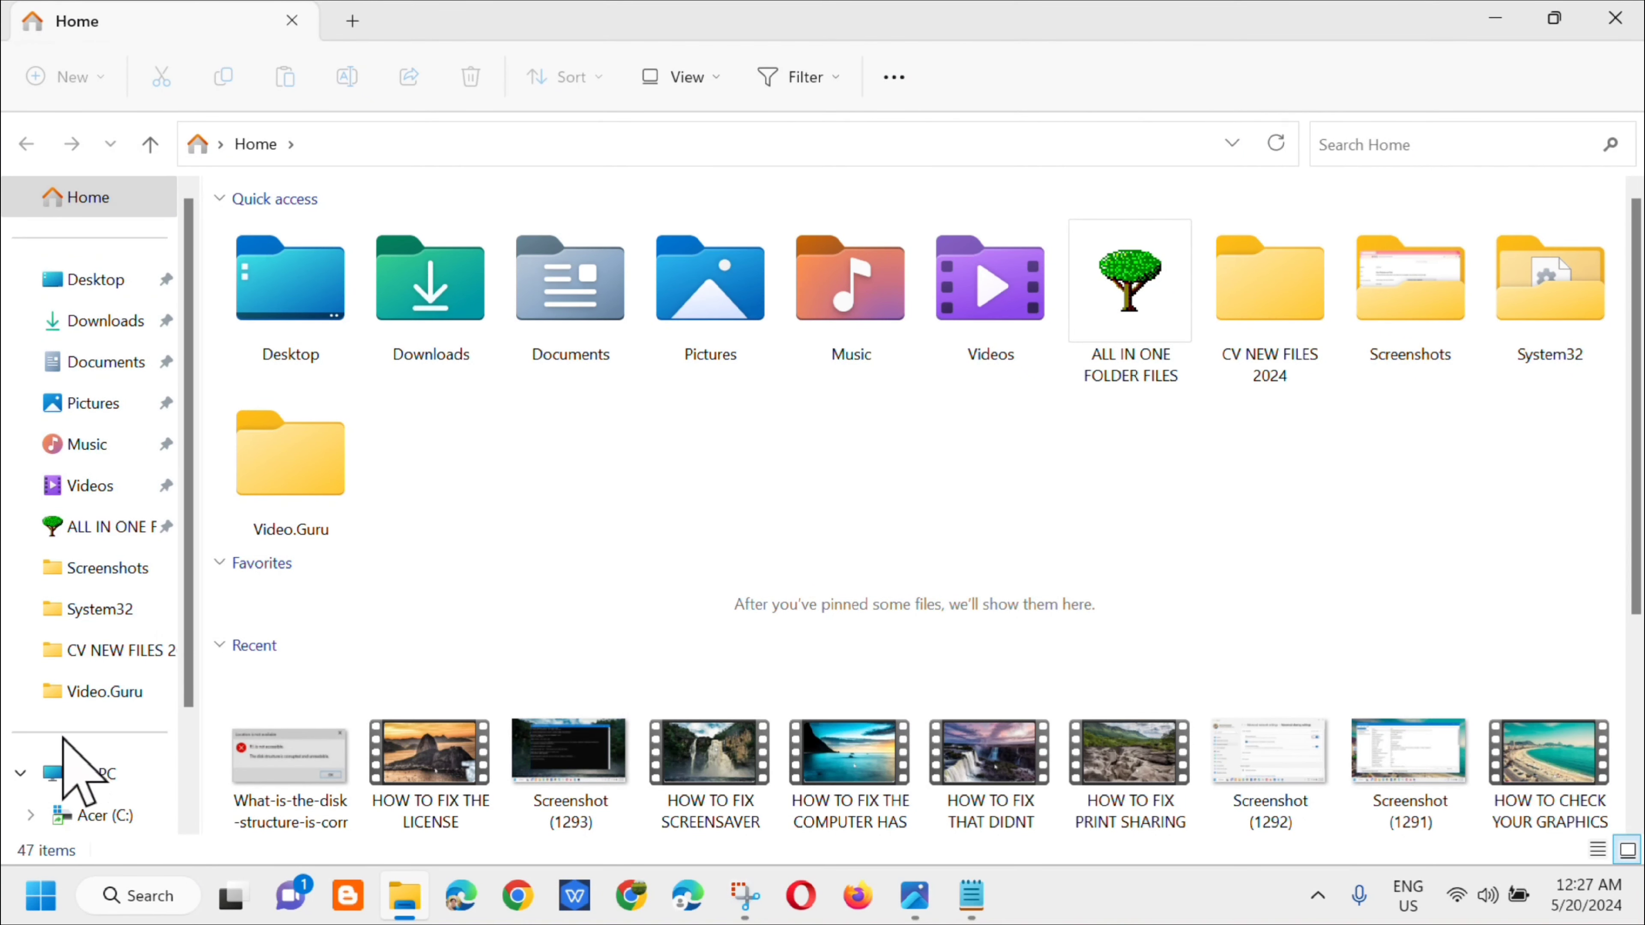
click(83, 775)
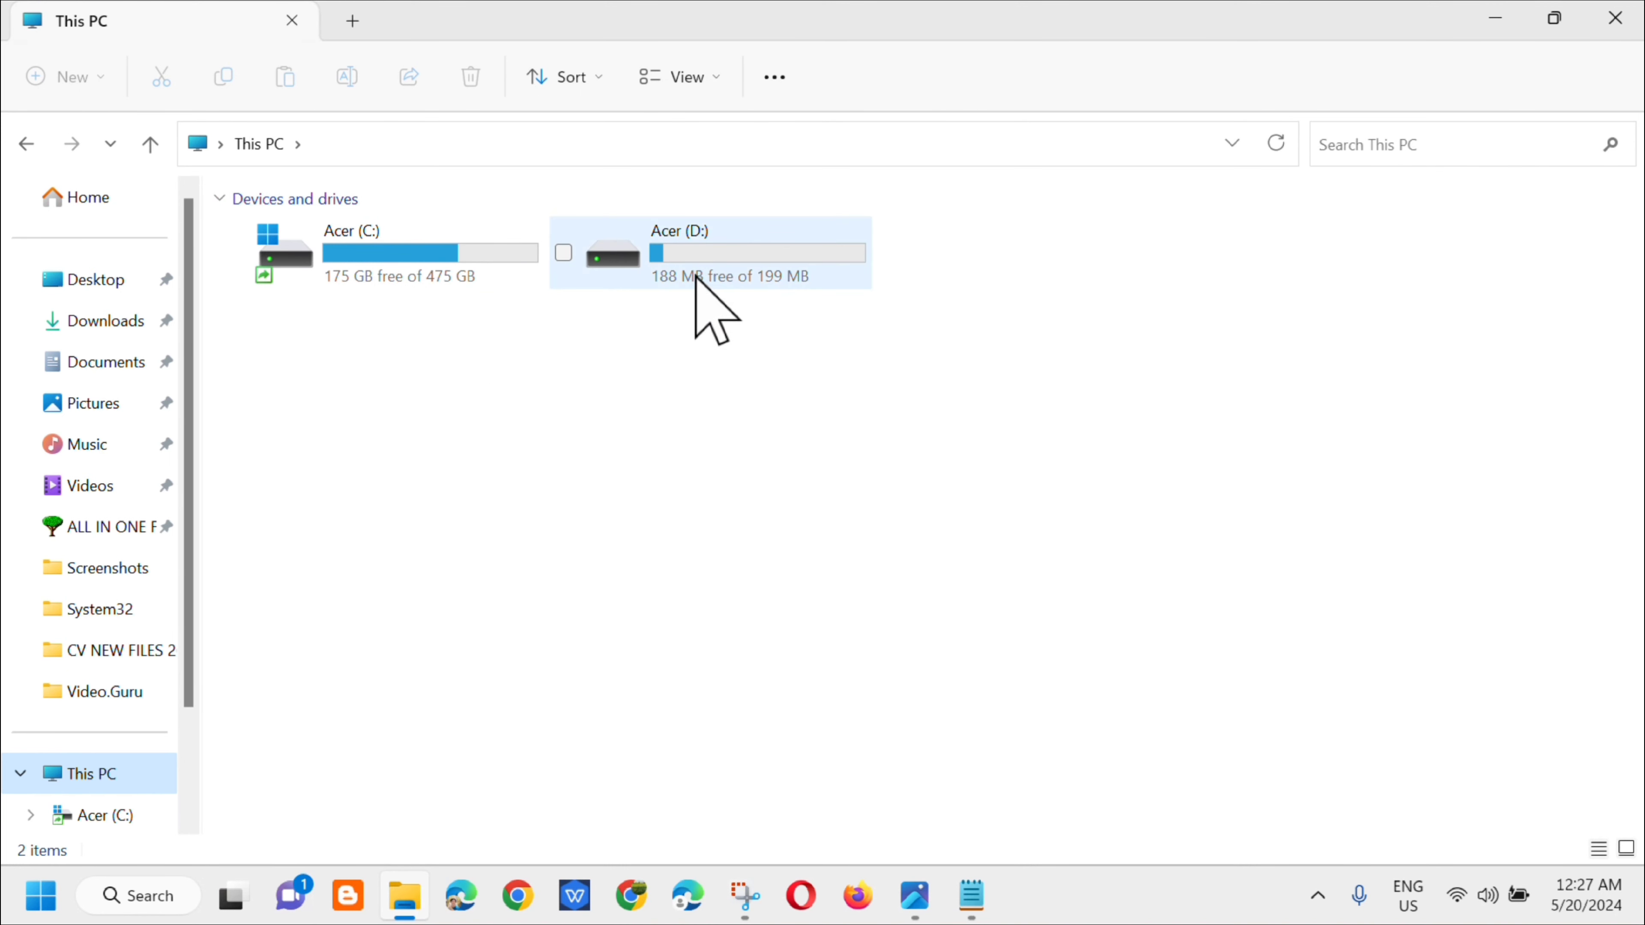
Open the properties of drive Acer (D:) and display its error-checking and optimization tools.
mouse_move(719, 262)
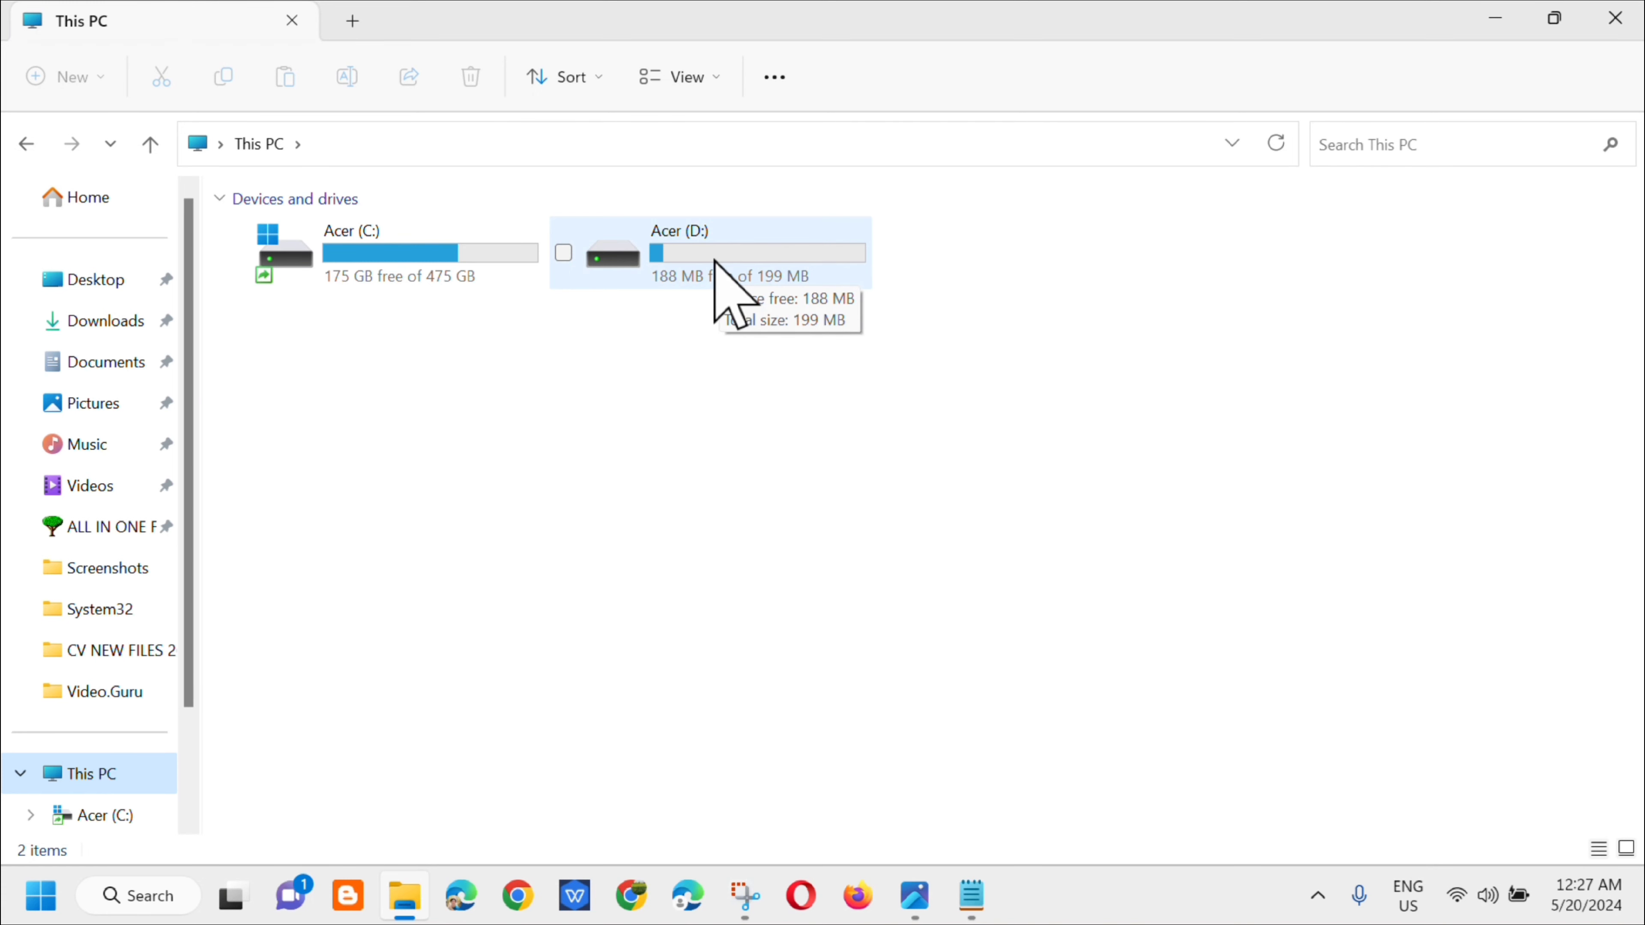
right_click(717, 260)
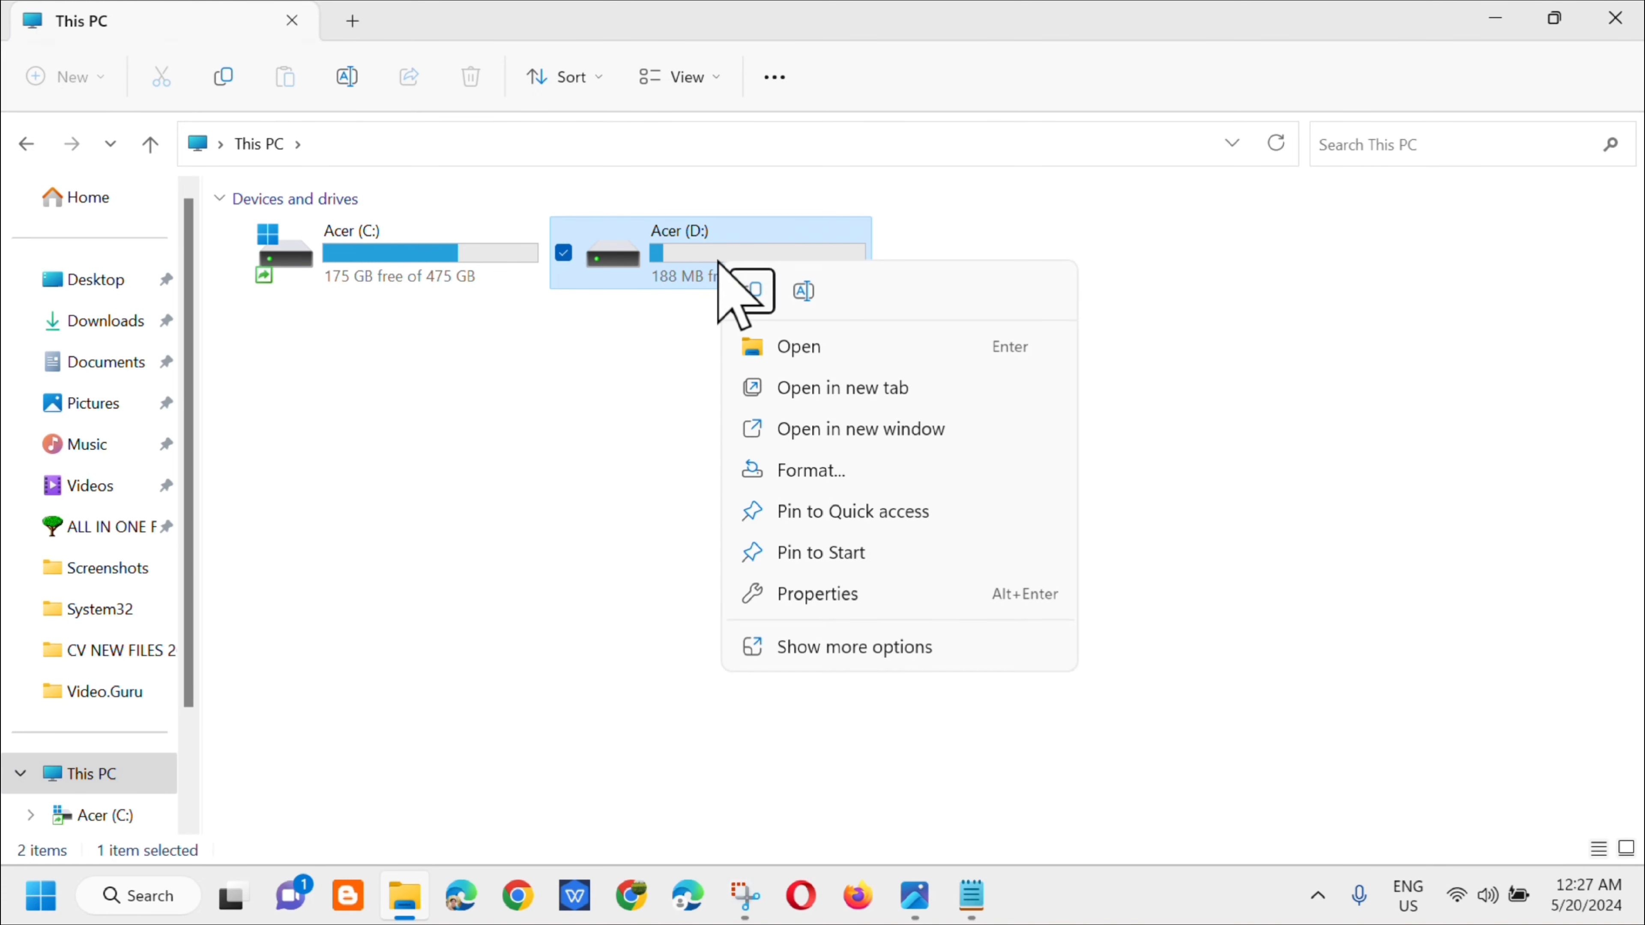
click(795, 597)
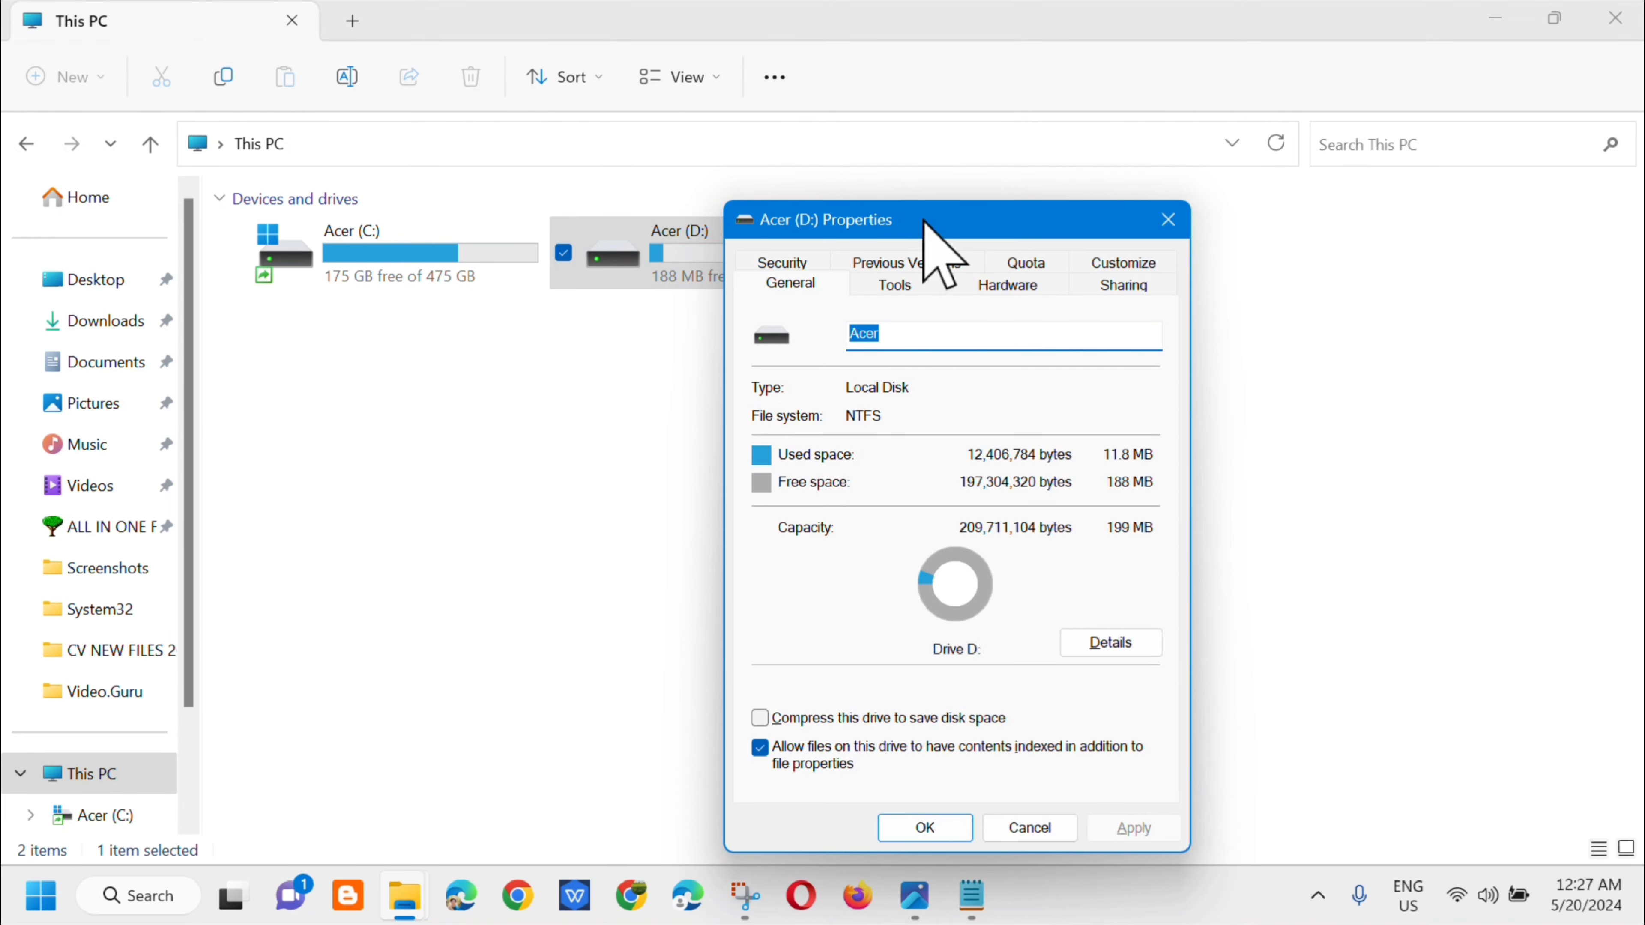
drag(917, 198, 900, 138)
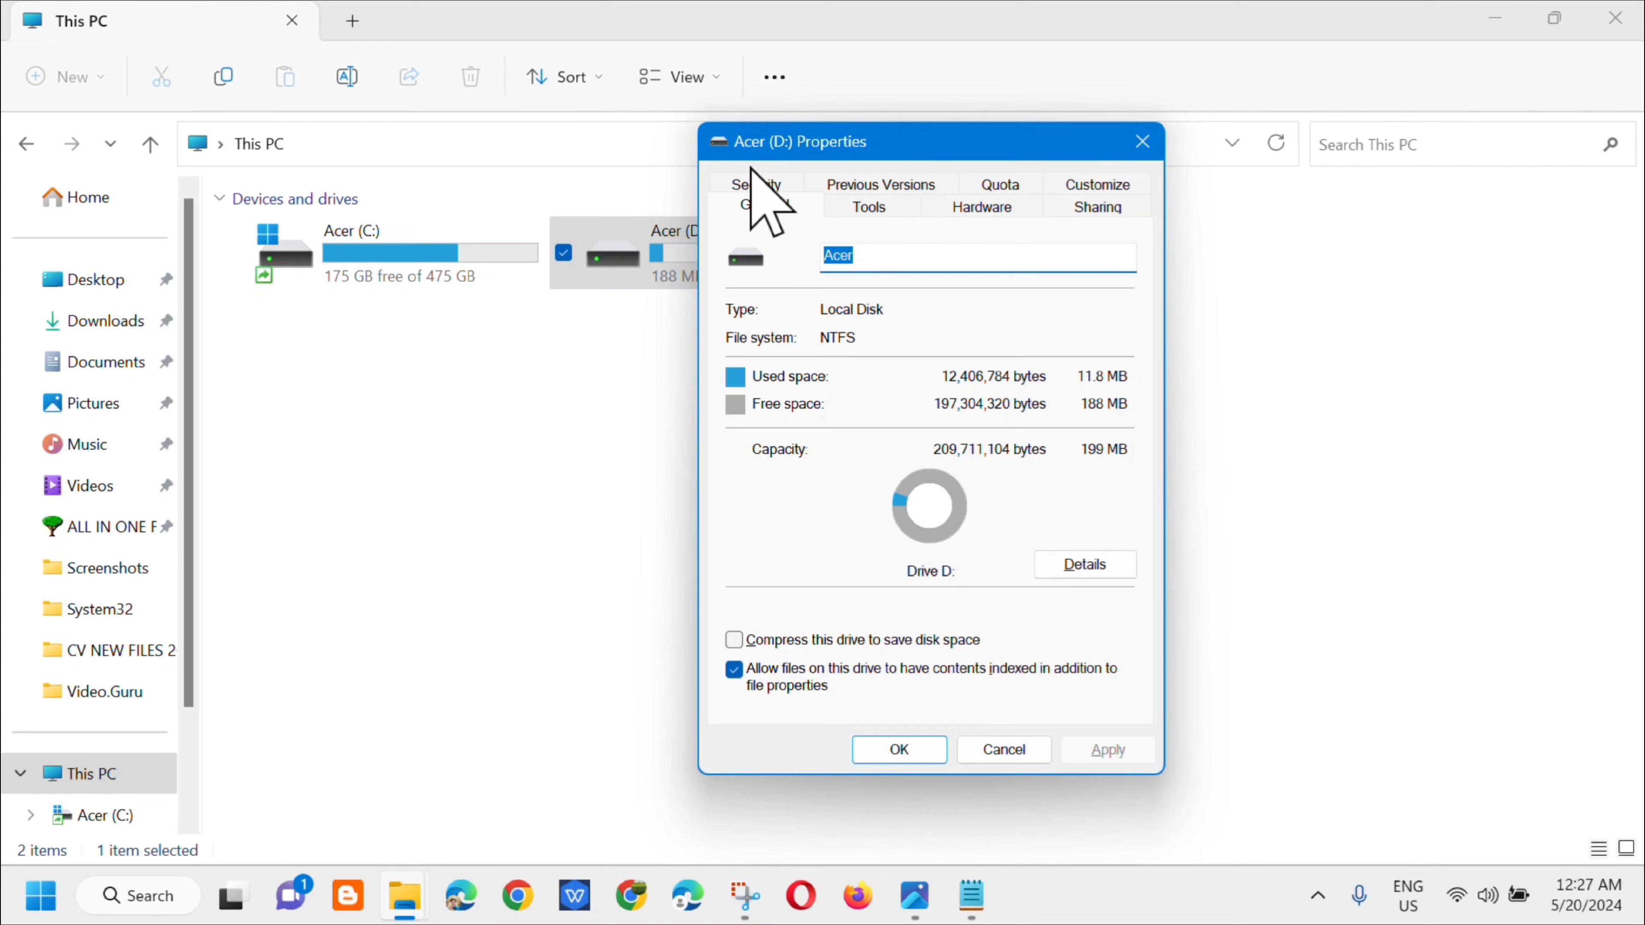
click(867, 207)
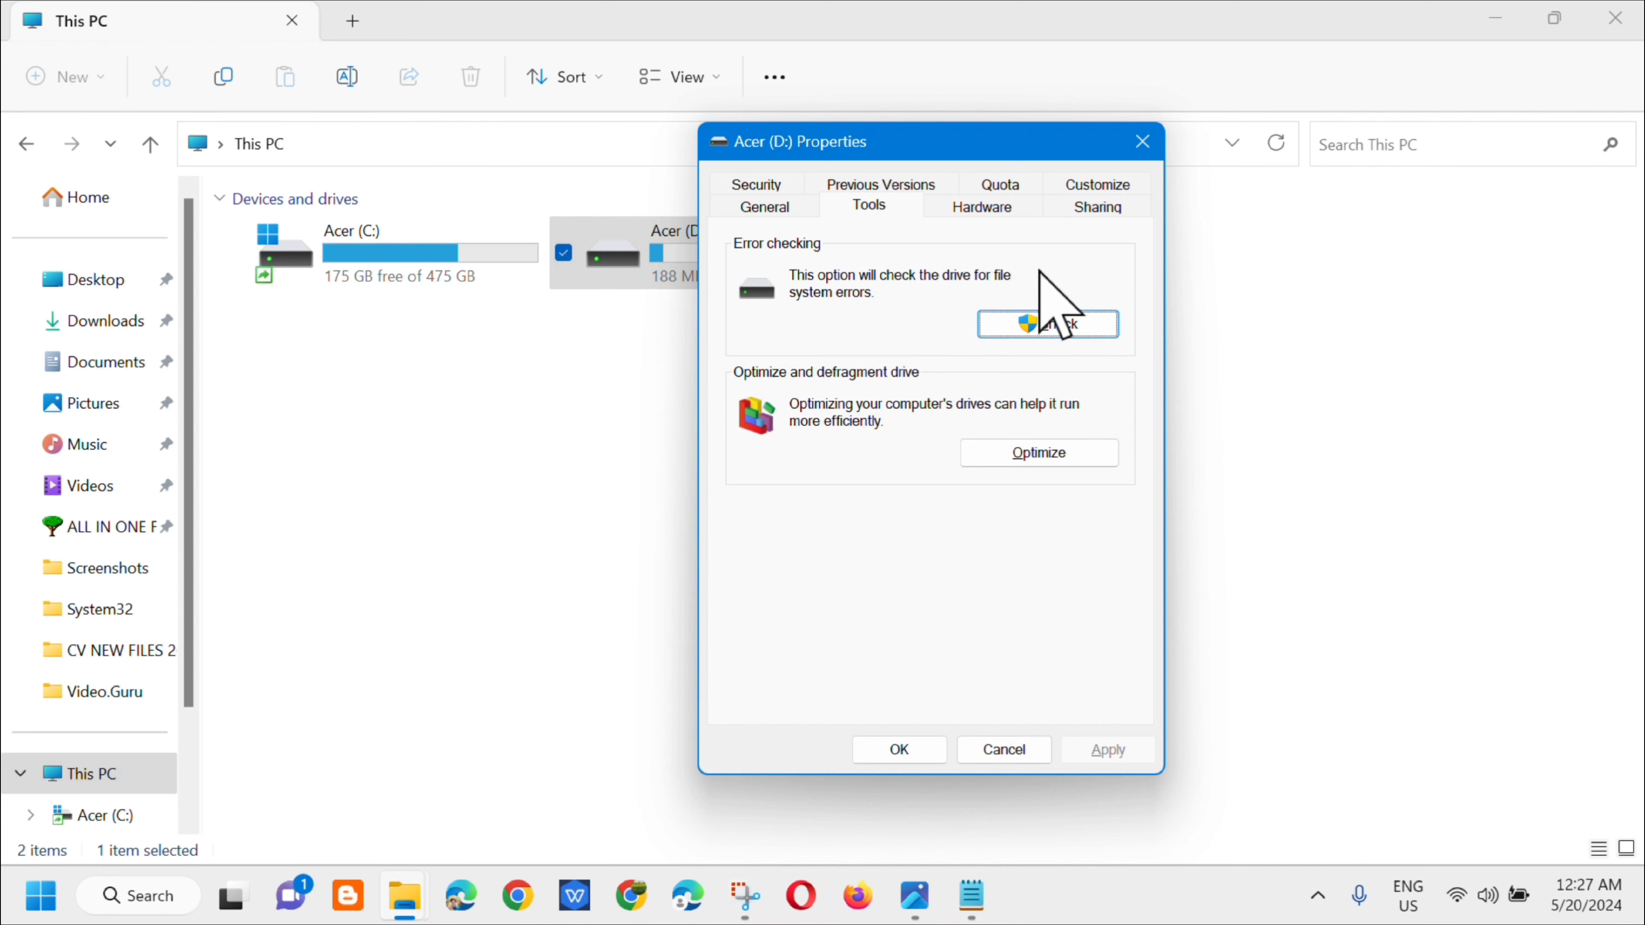
Scan drive Acer (D:) for file system errors and close the result, the drive properties and File Explorer.
click(1058, 327)
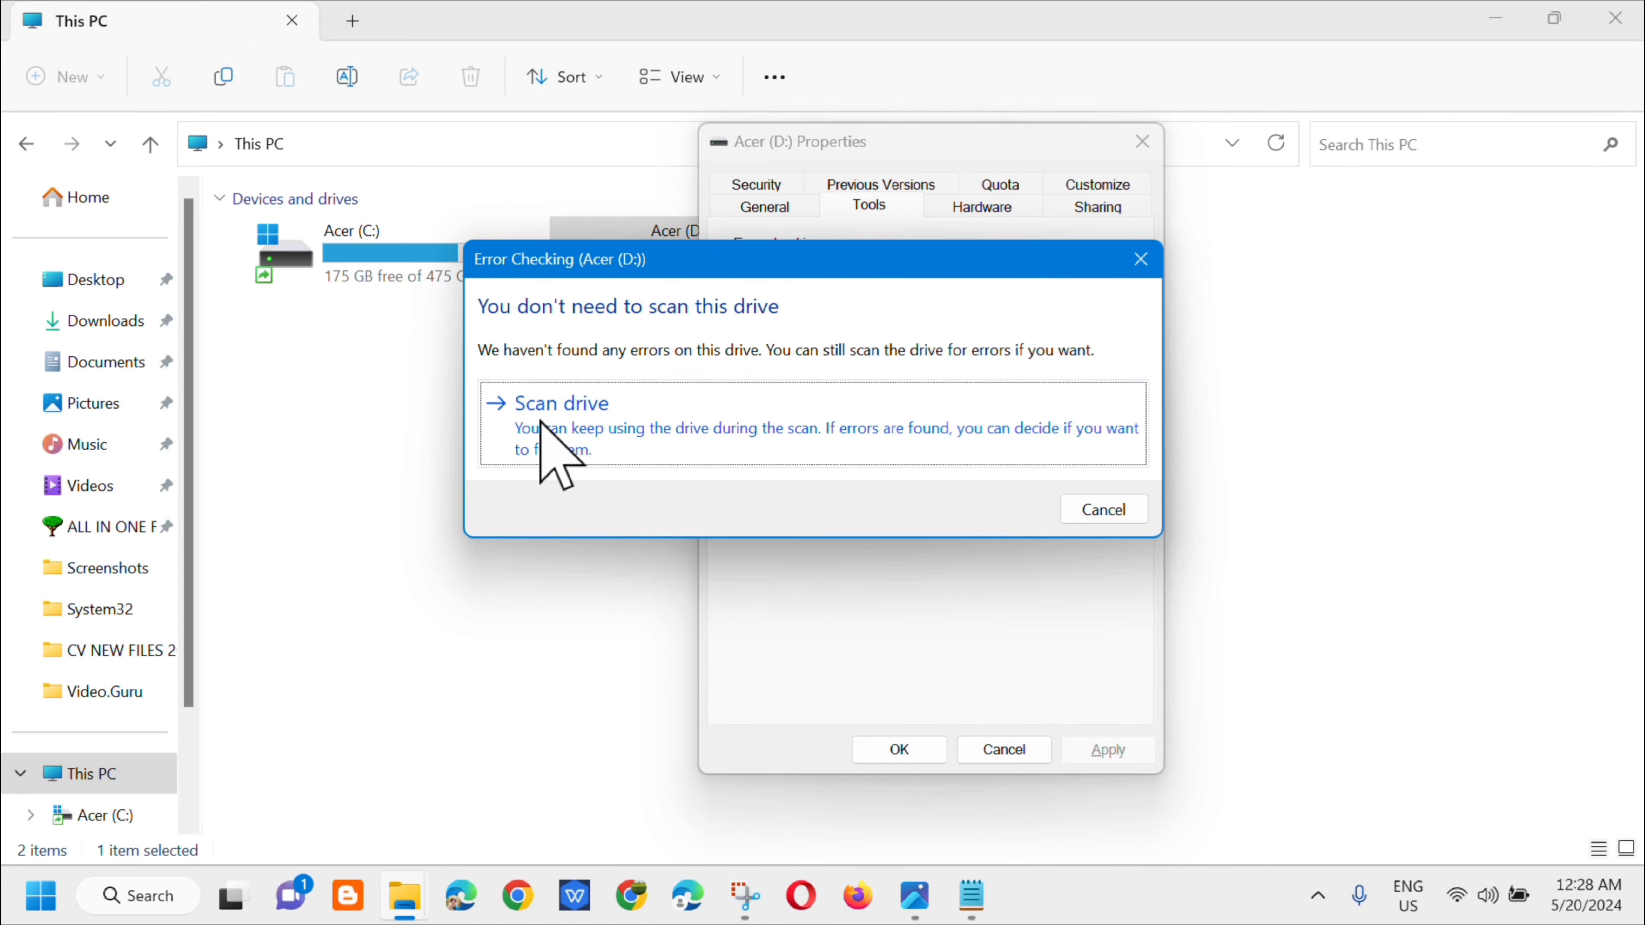
click(847, 421)
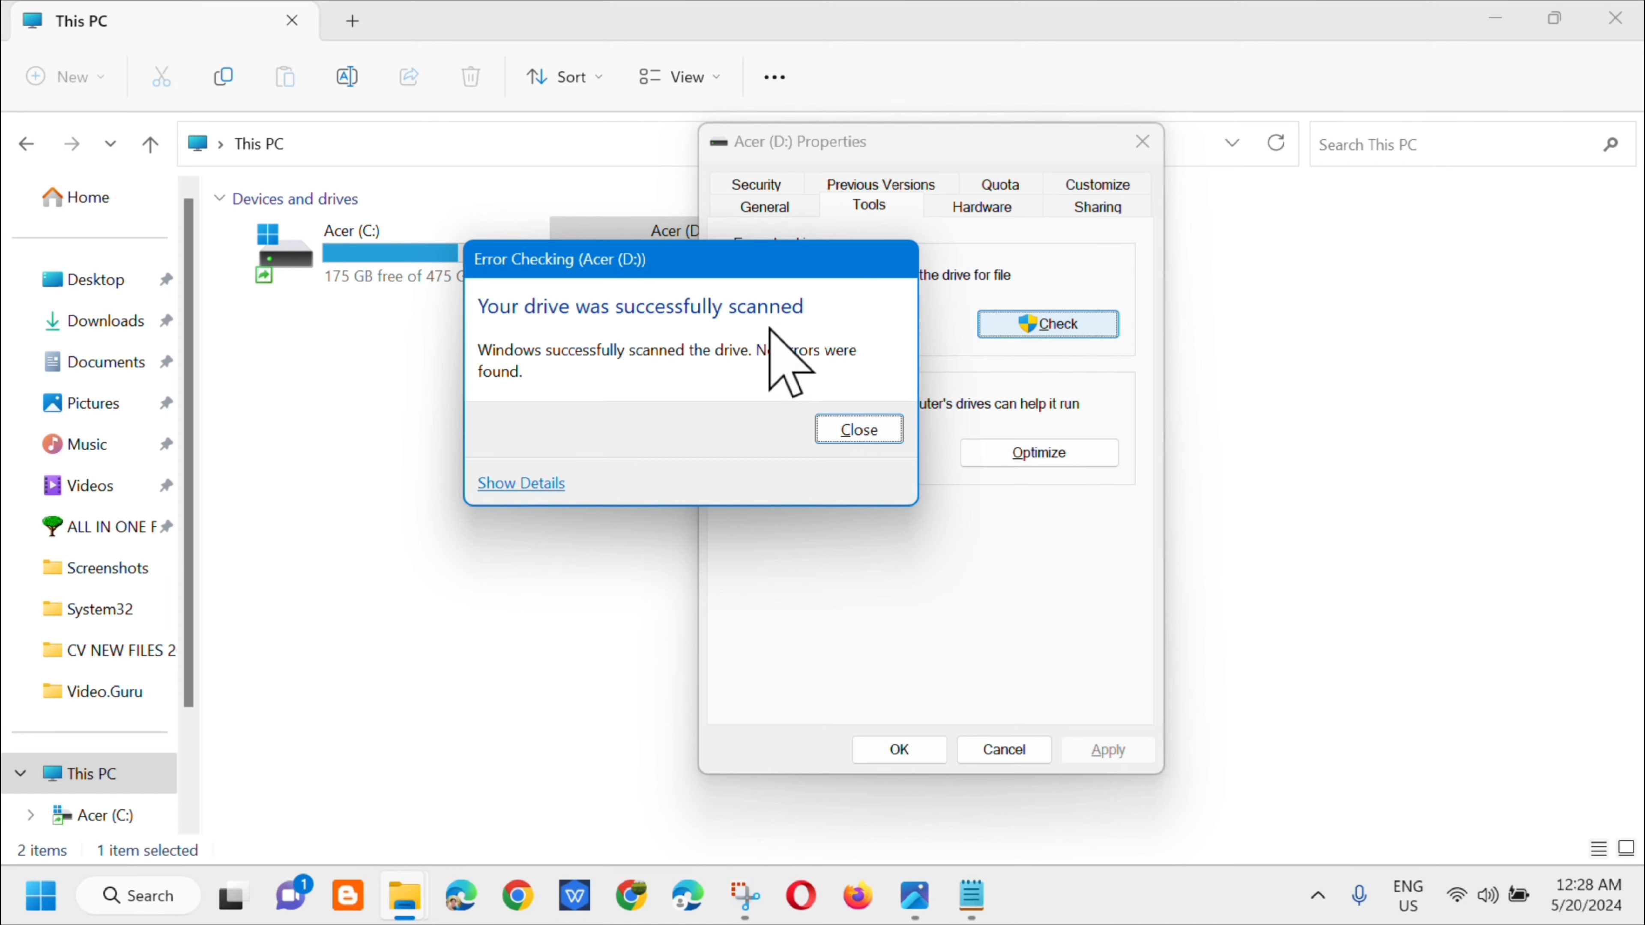
click(861, 428)
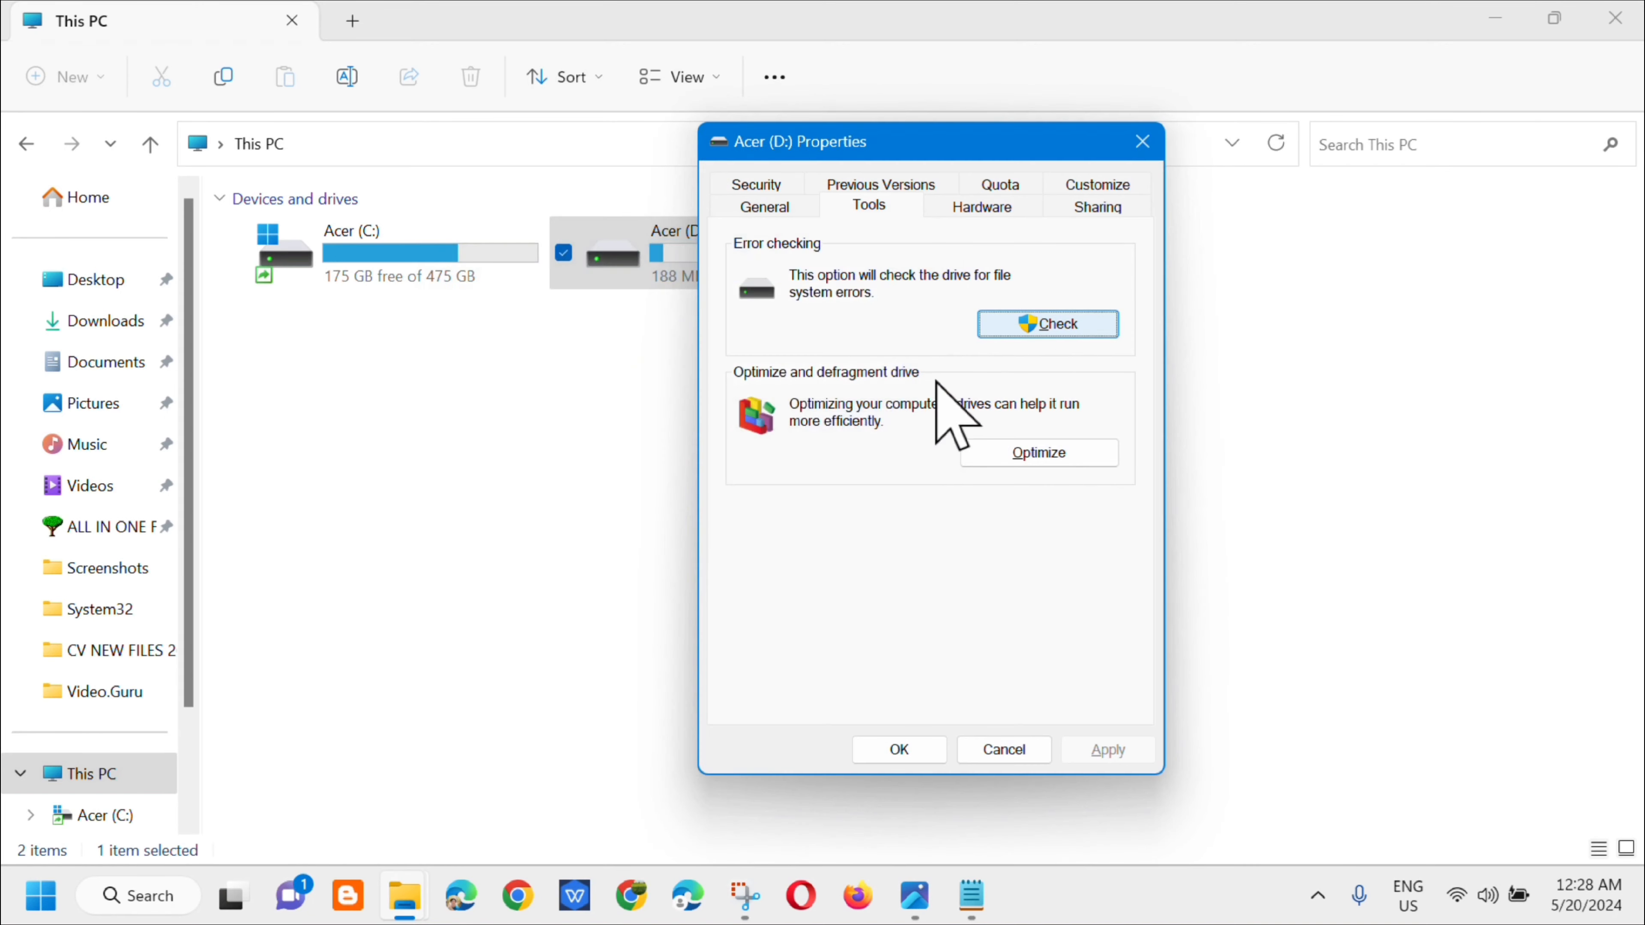
click(1143, 142)
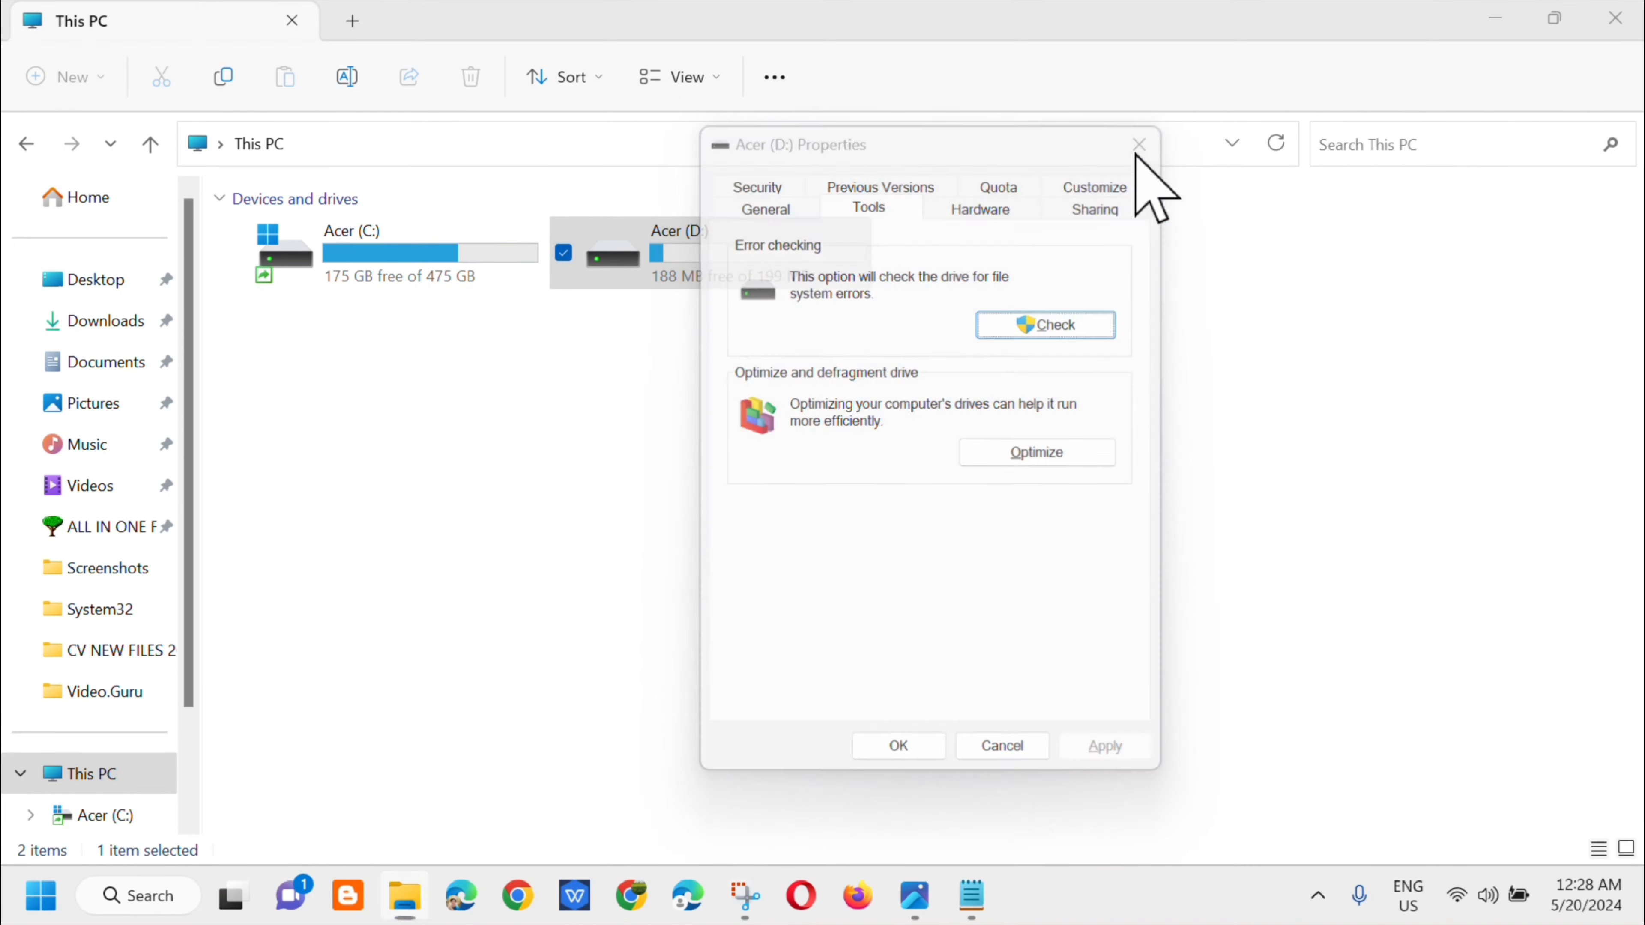
click(1617, 24)
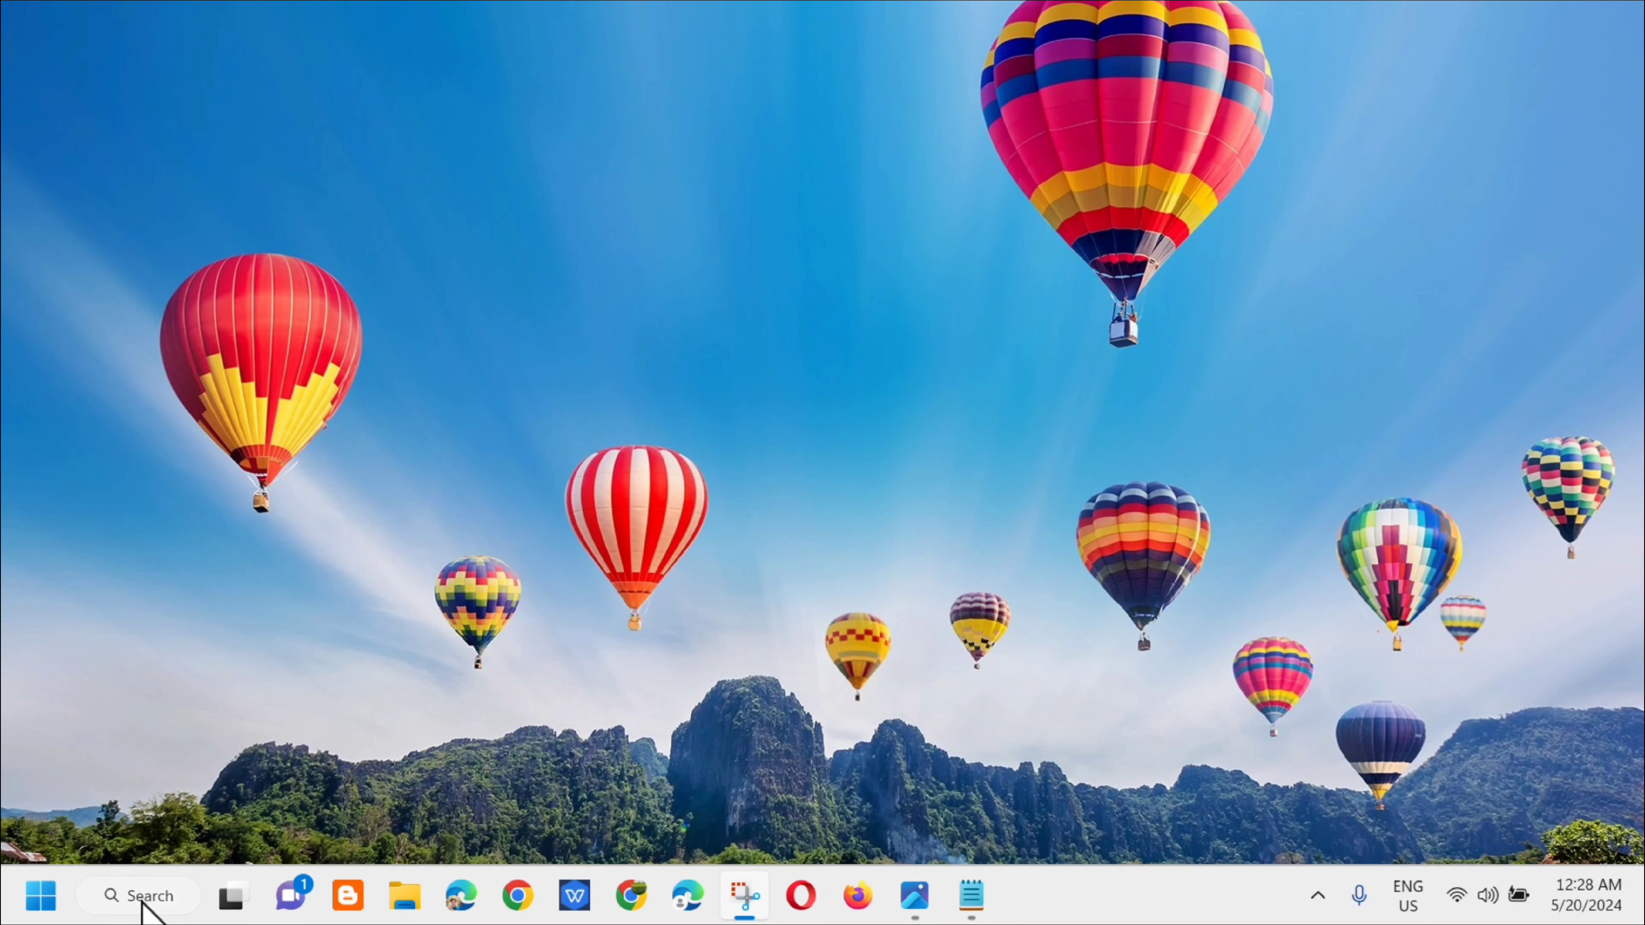
Search Windows for "settings" and open the Settings app.
click(144, 901)
text(settings)
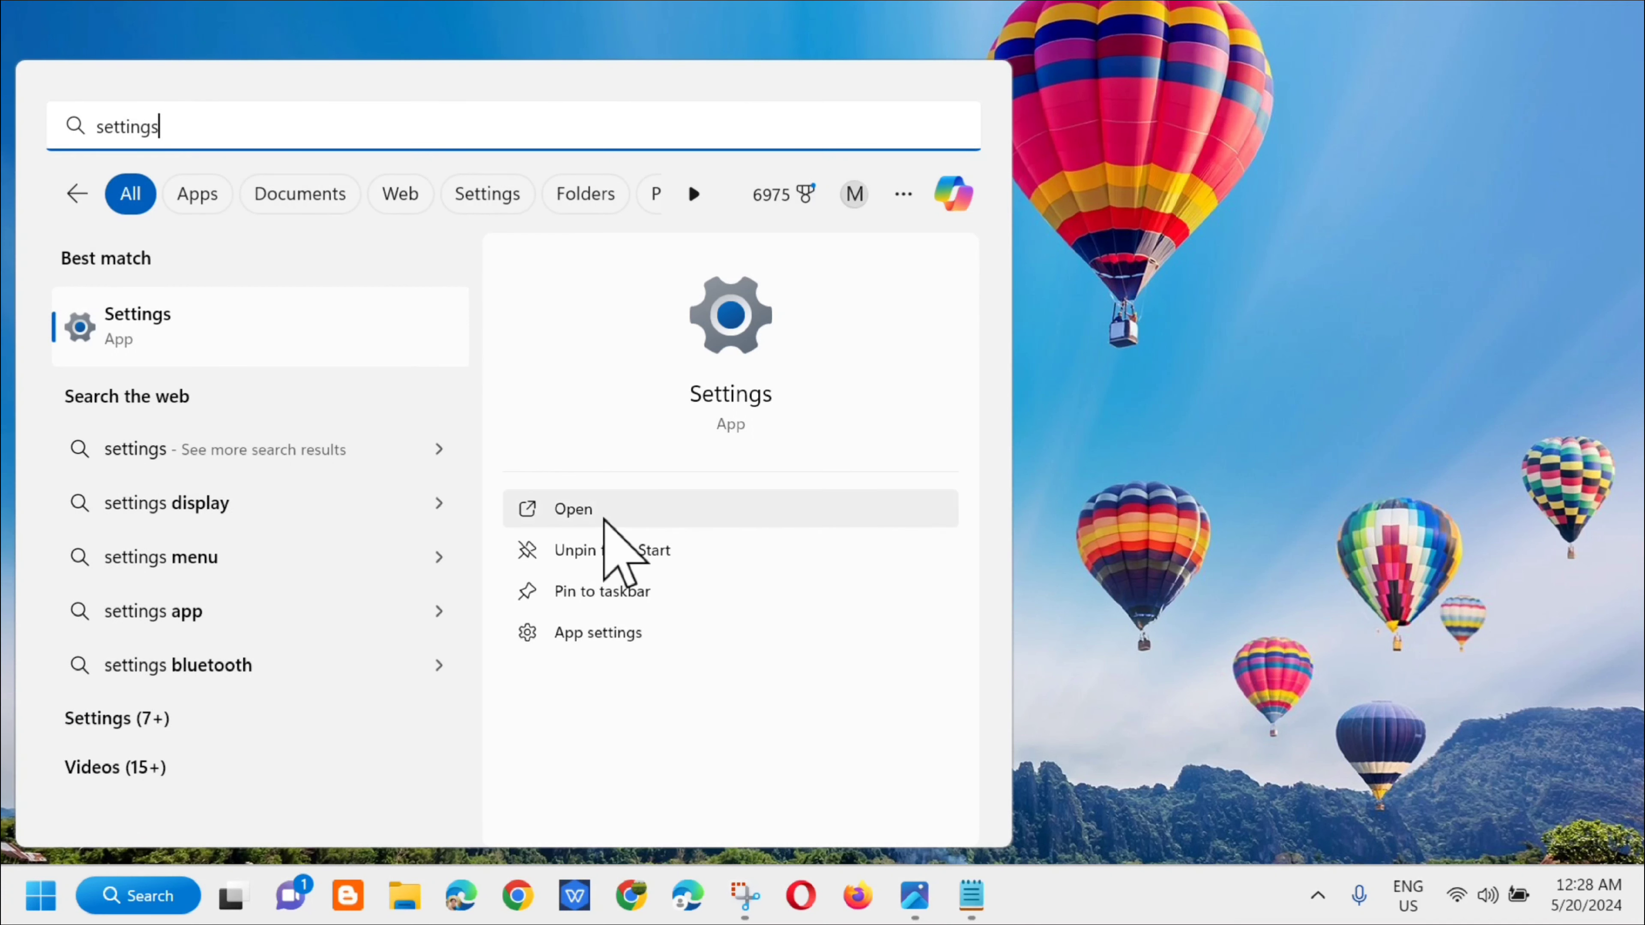
click(575, 511)
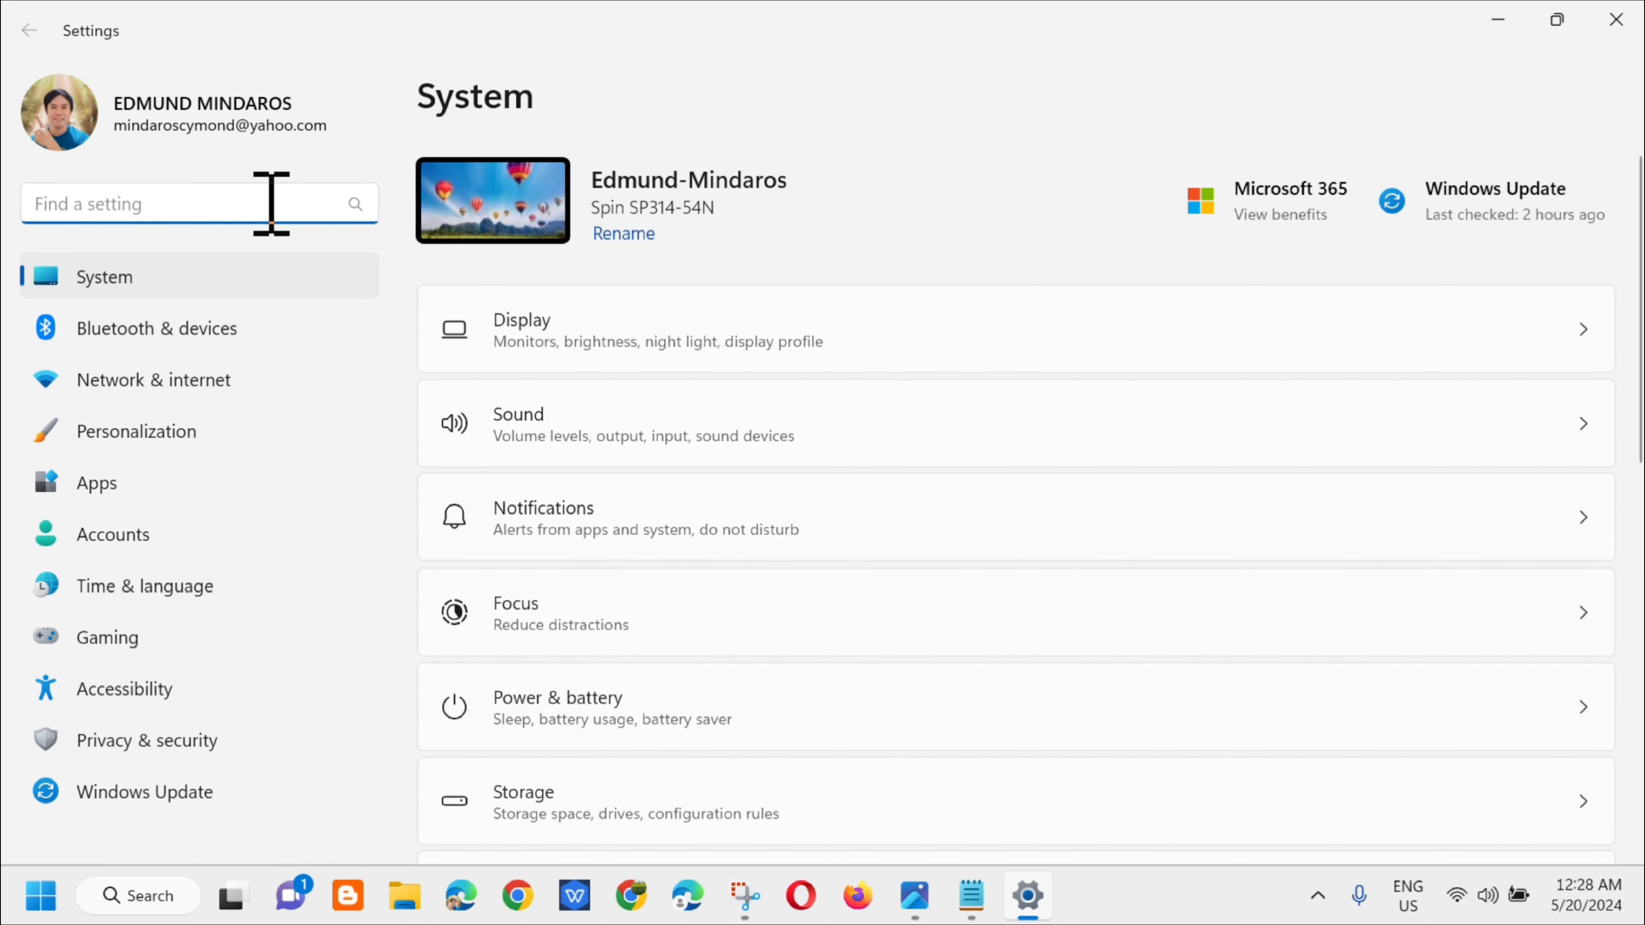
Find the Troubleshoot settings and run the Windows Update troubleshooter from the other troubleshooters.
text(trouble)
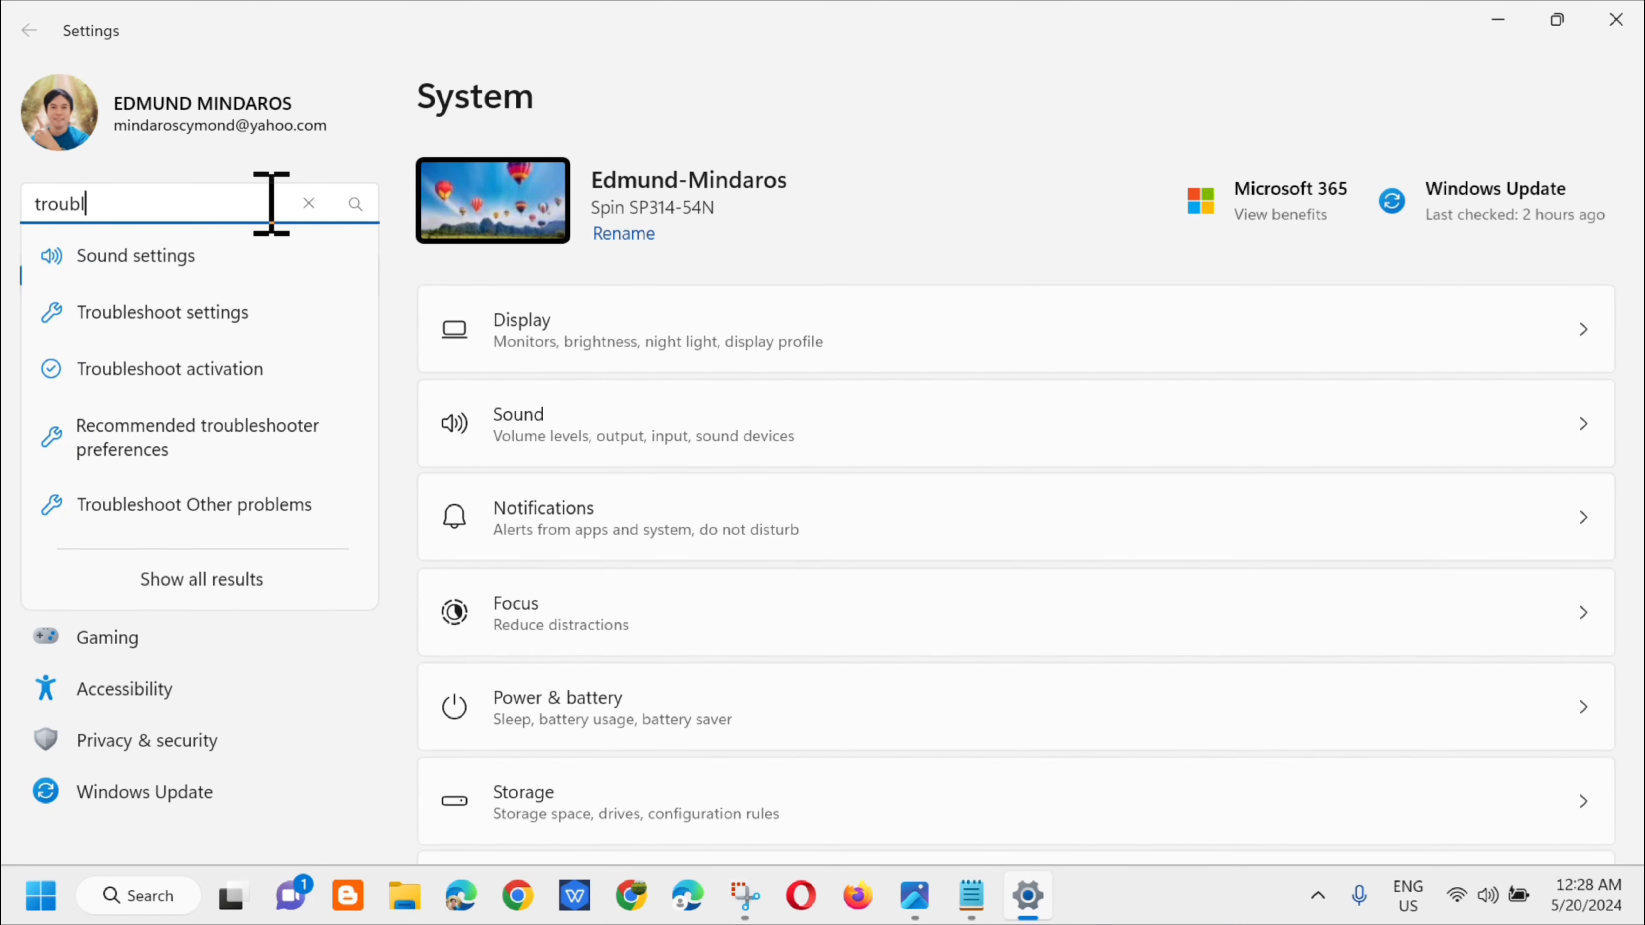
click(211, 315)
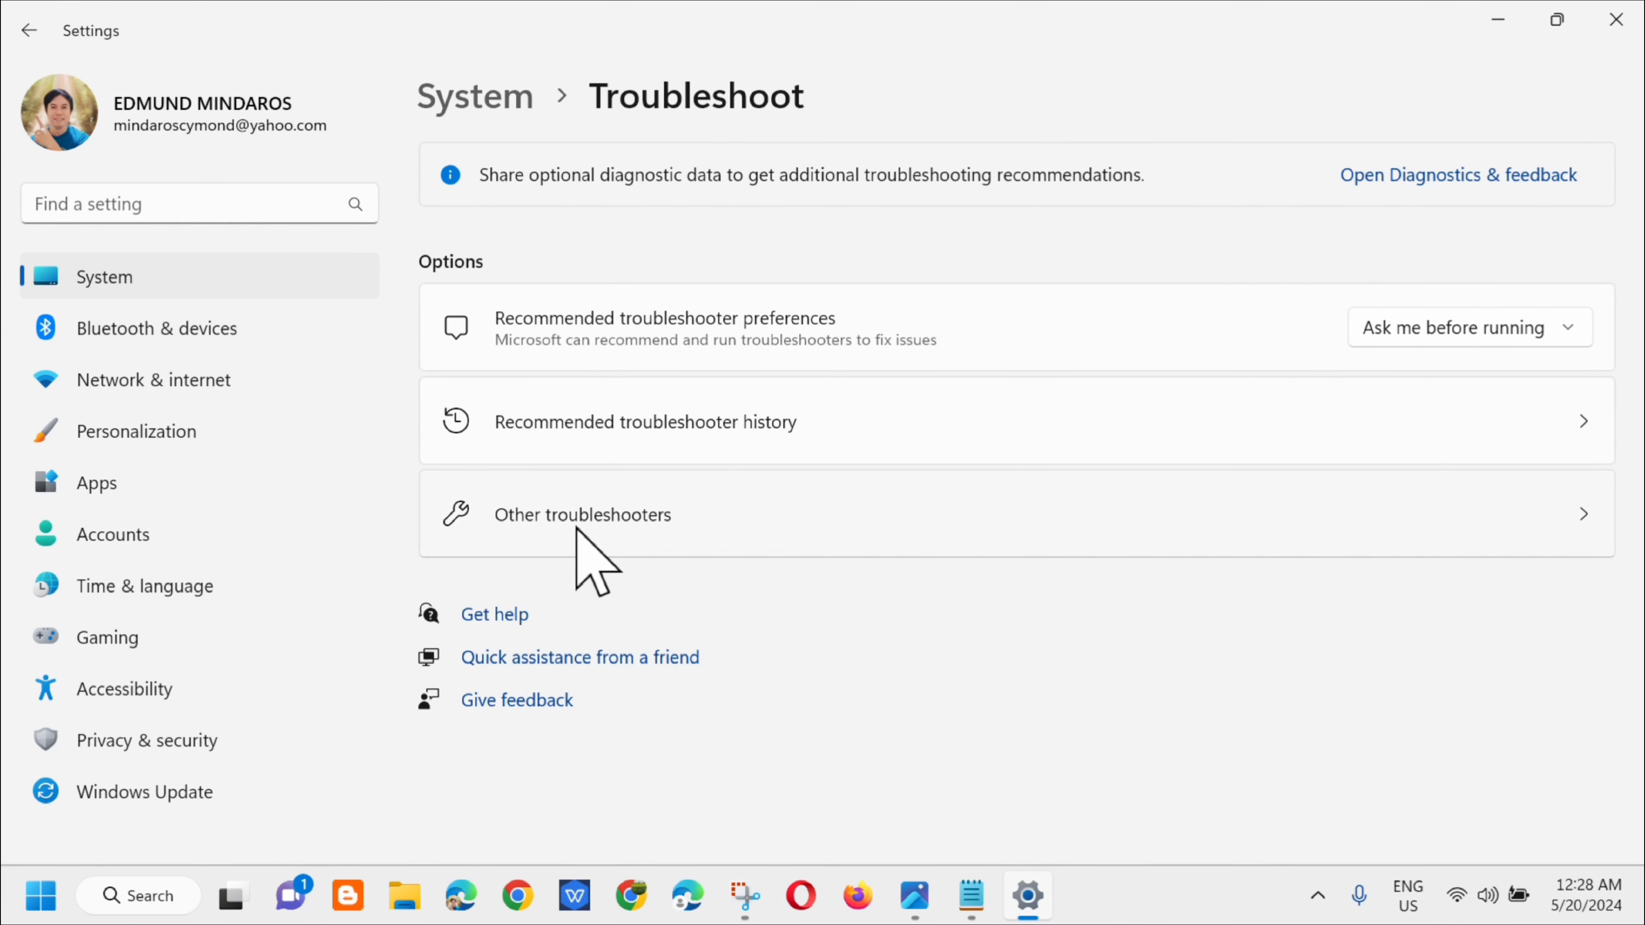
click(602, 528)
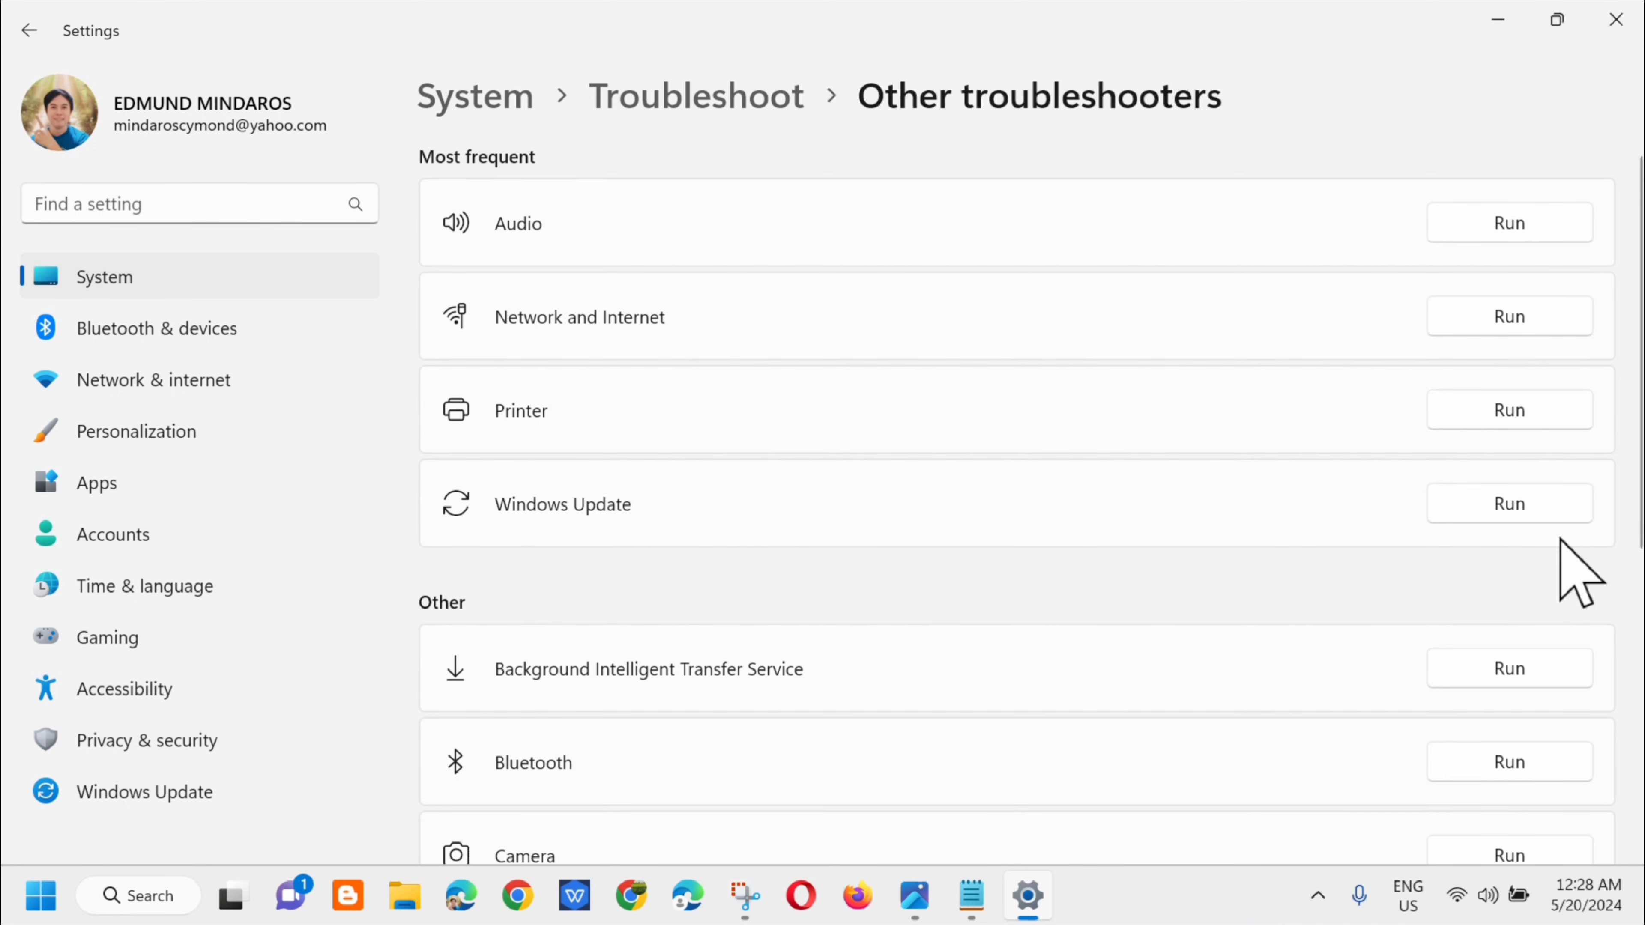
click(1510, 508)
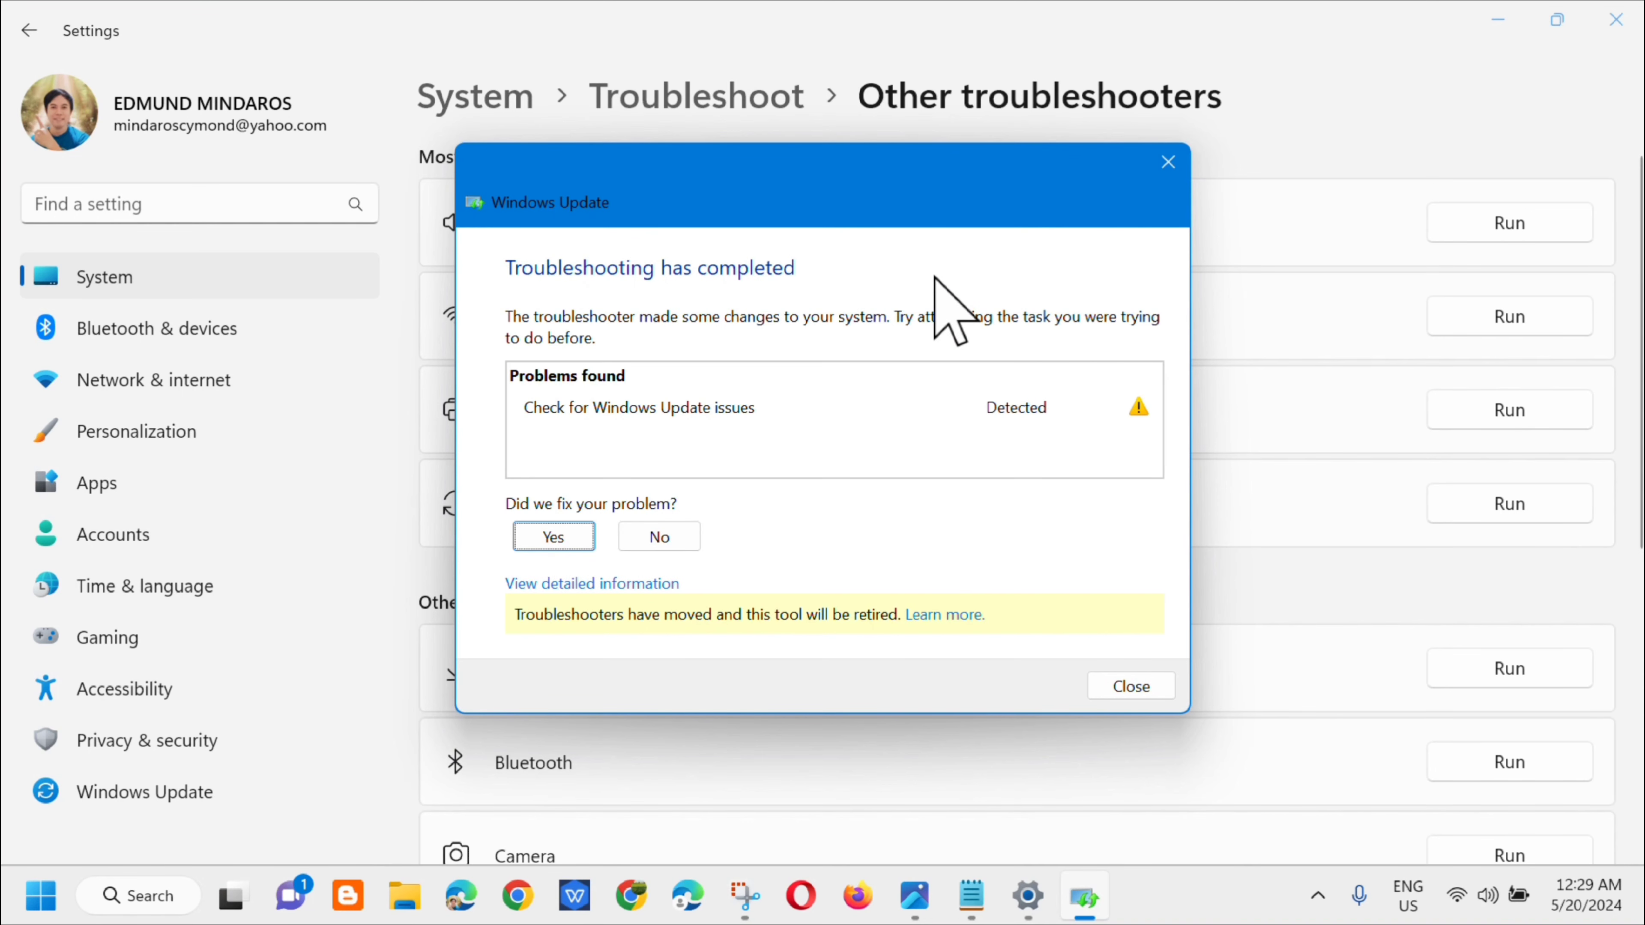
Close the completed Windows Update troubleshooter and the Settings app.
click(1126, 681)
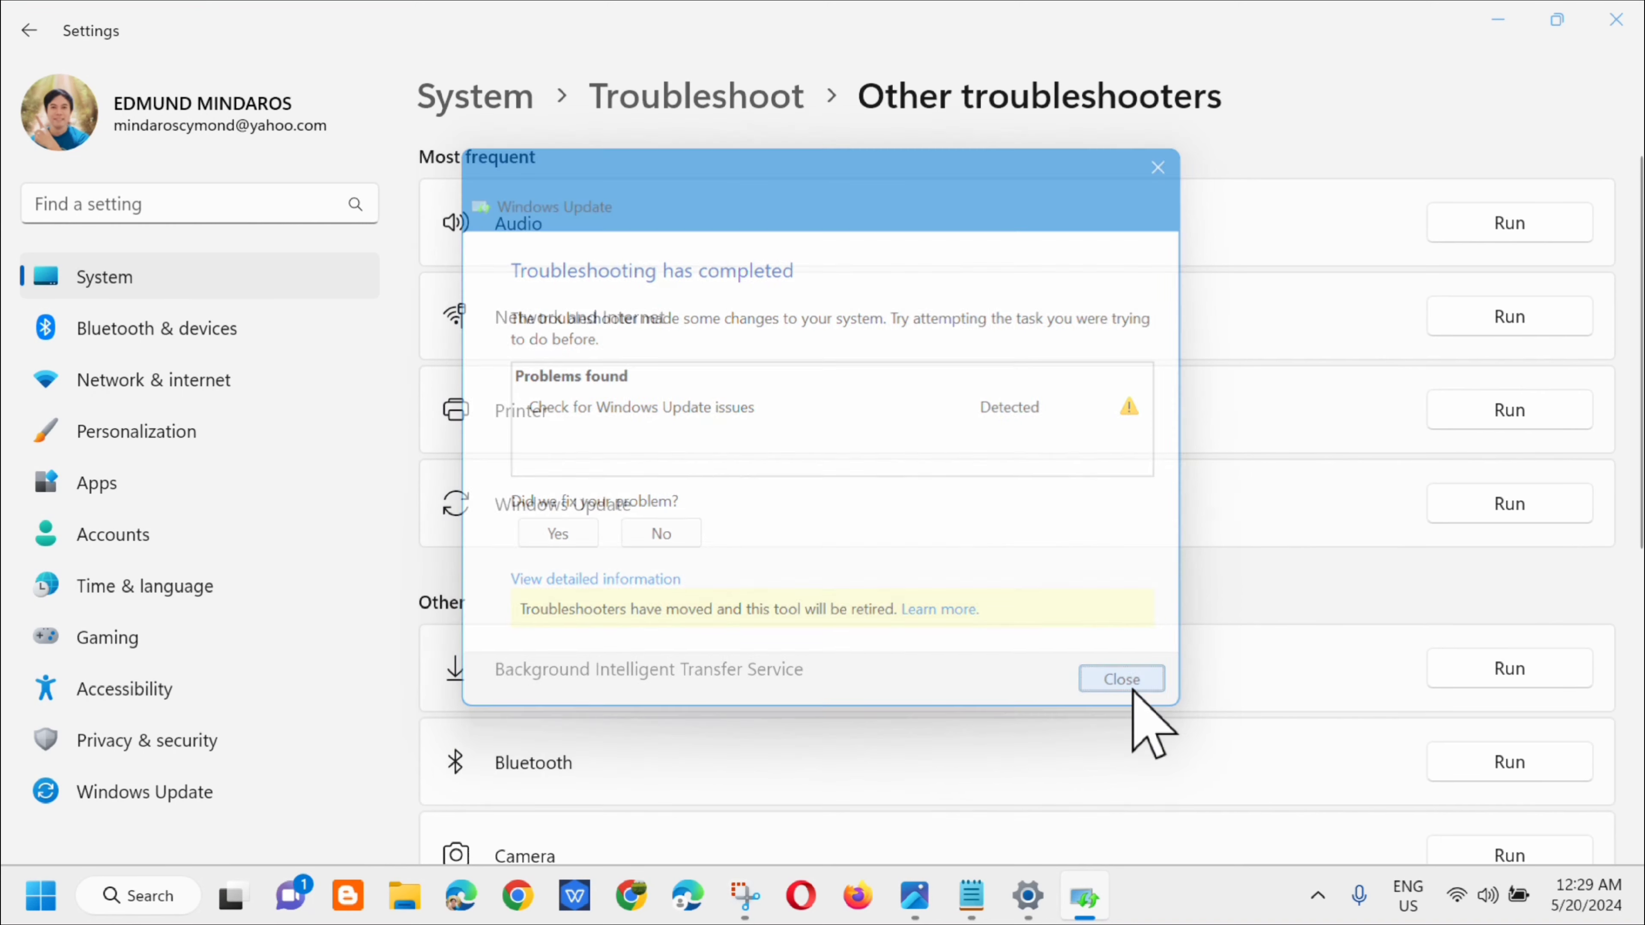
click(1615, 19)
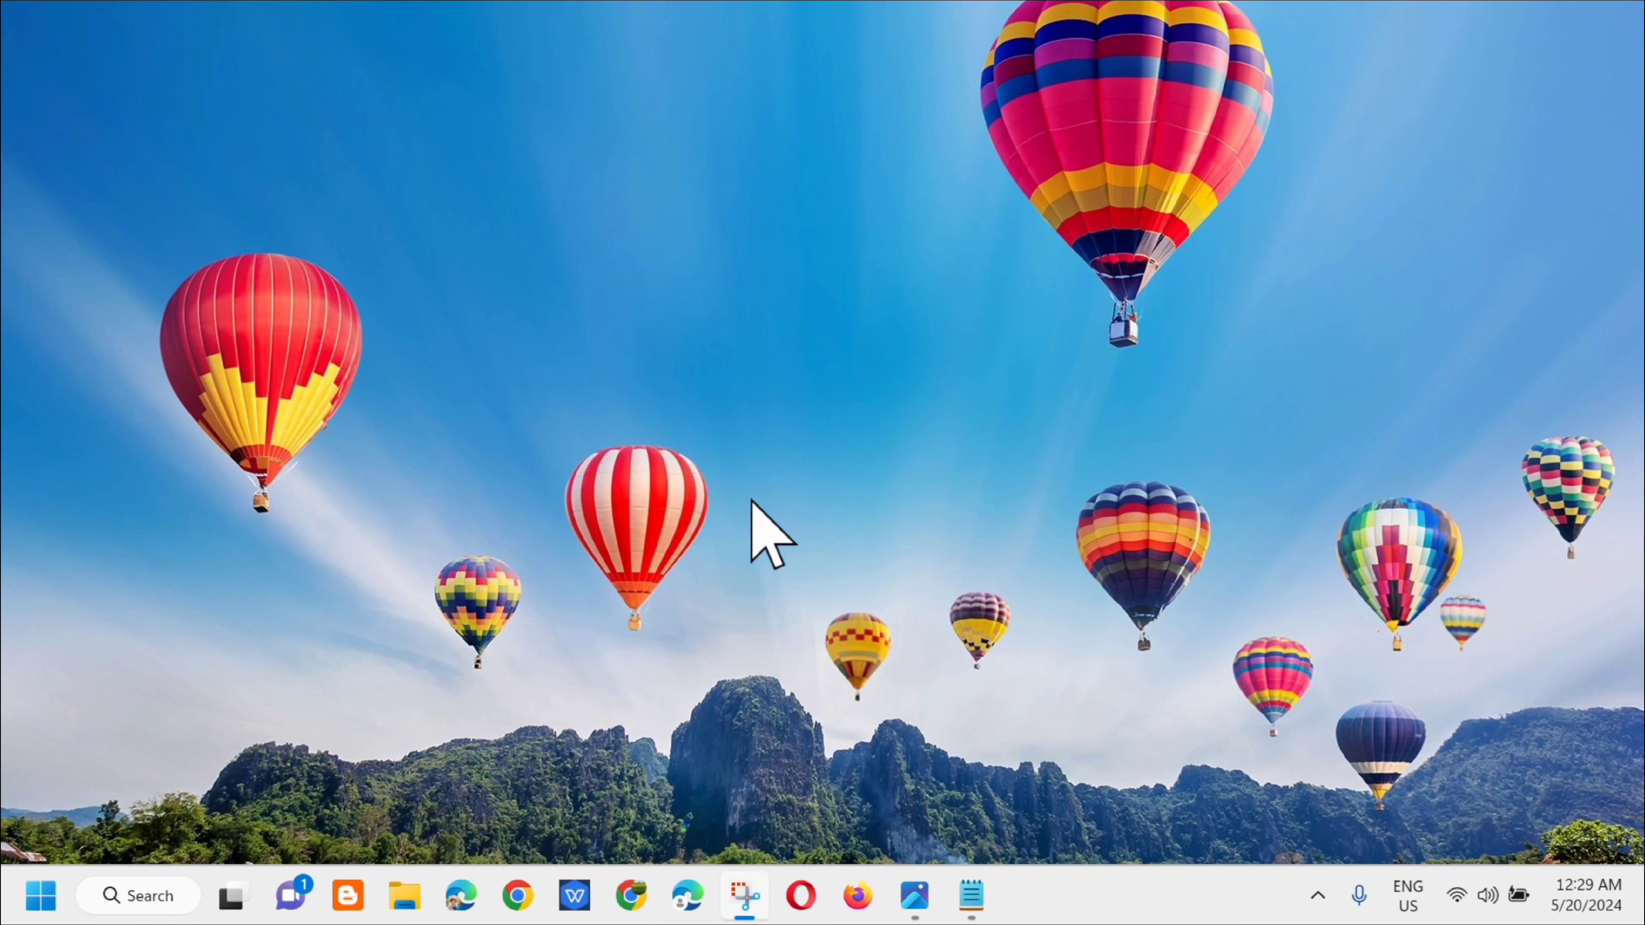
Display the power options containing Restart, then dismiss them without restarting the computer.
click(39, 909)
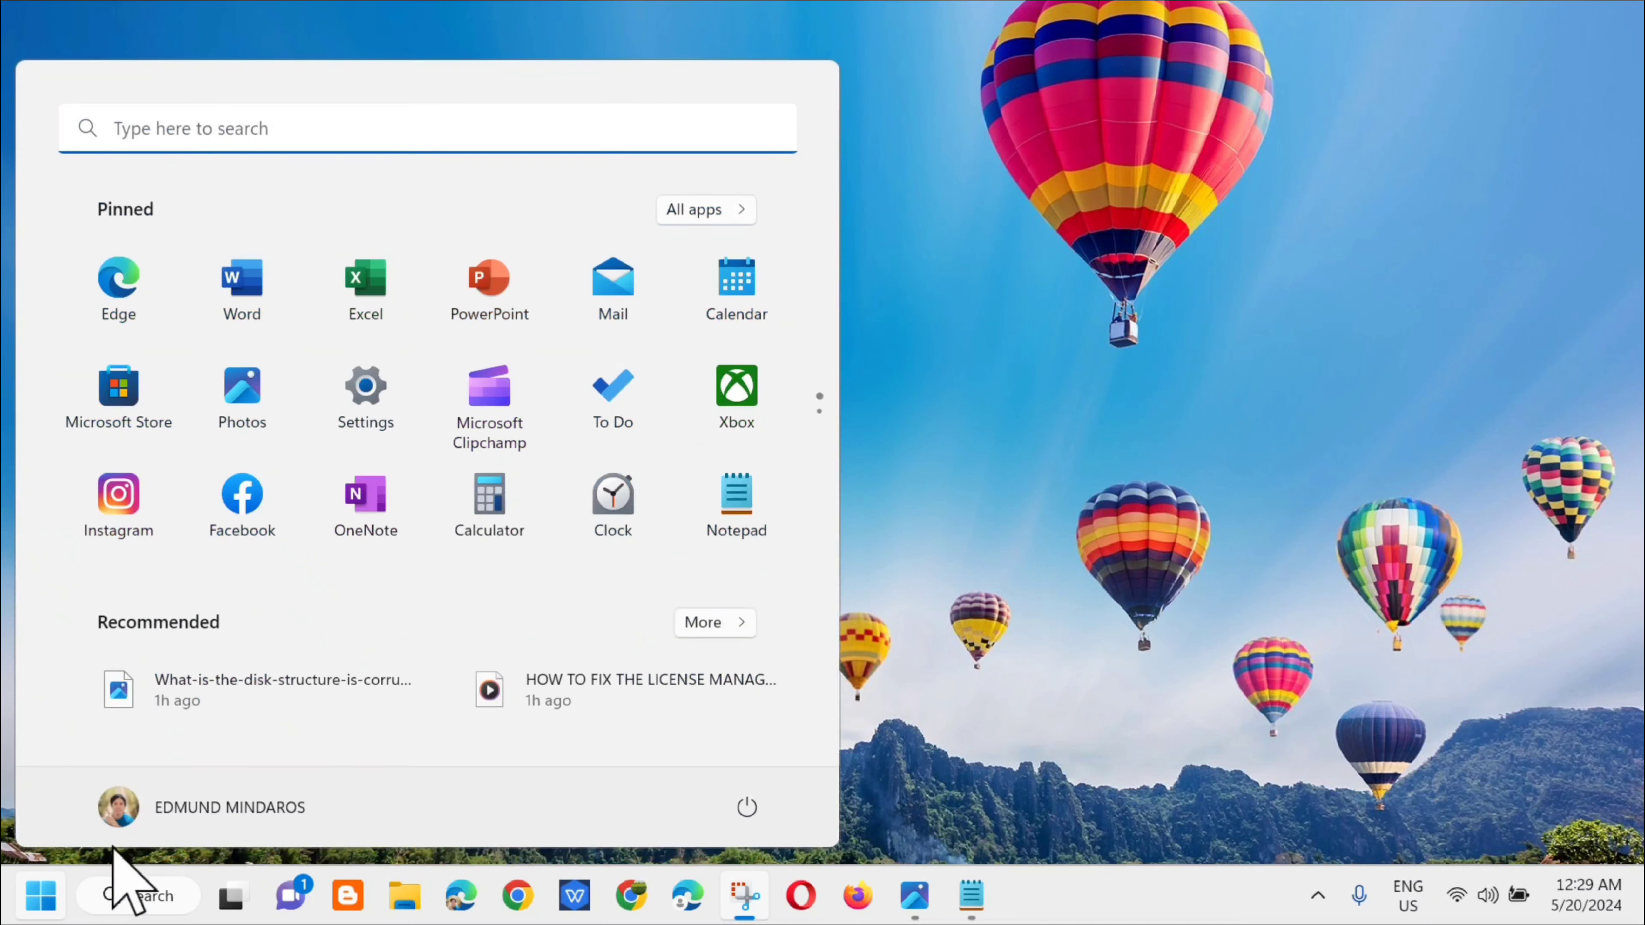
click(751, 810)
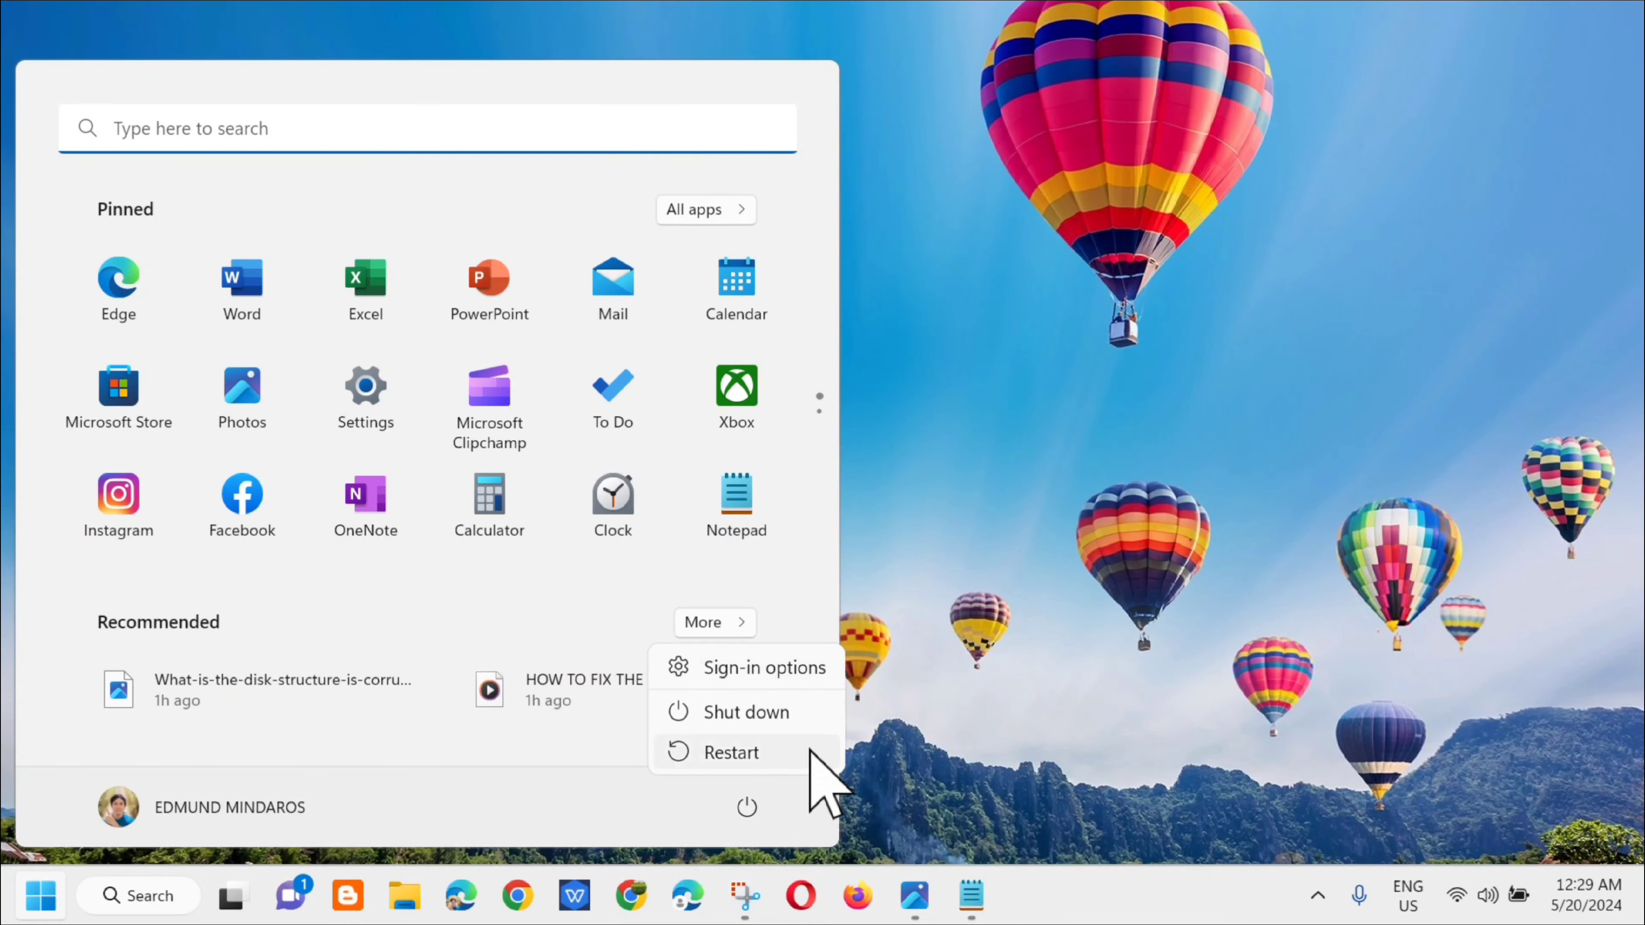
click(1120, 478)
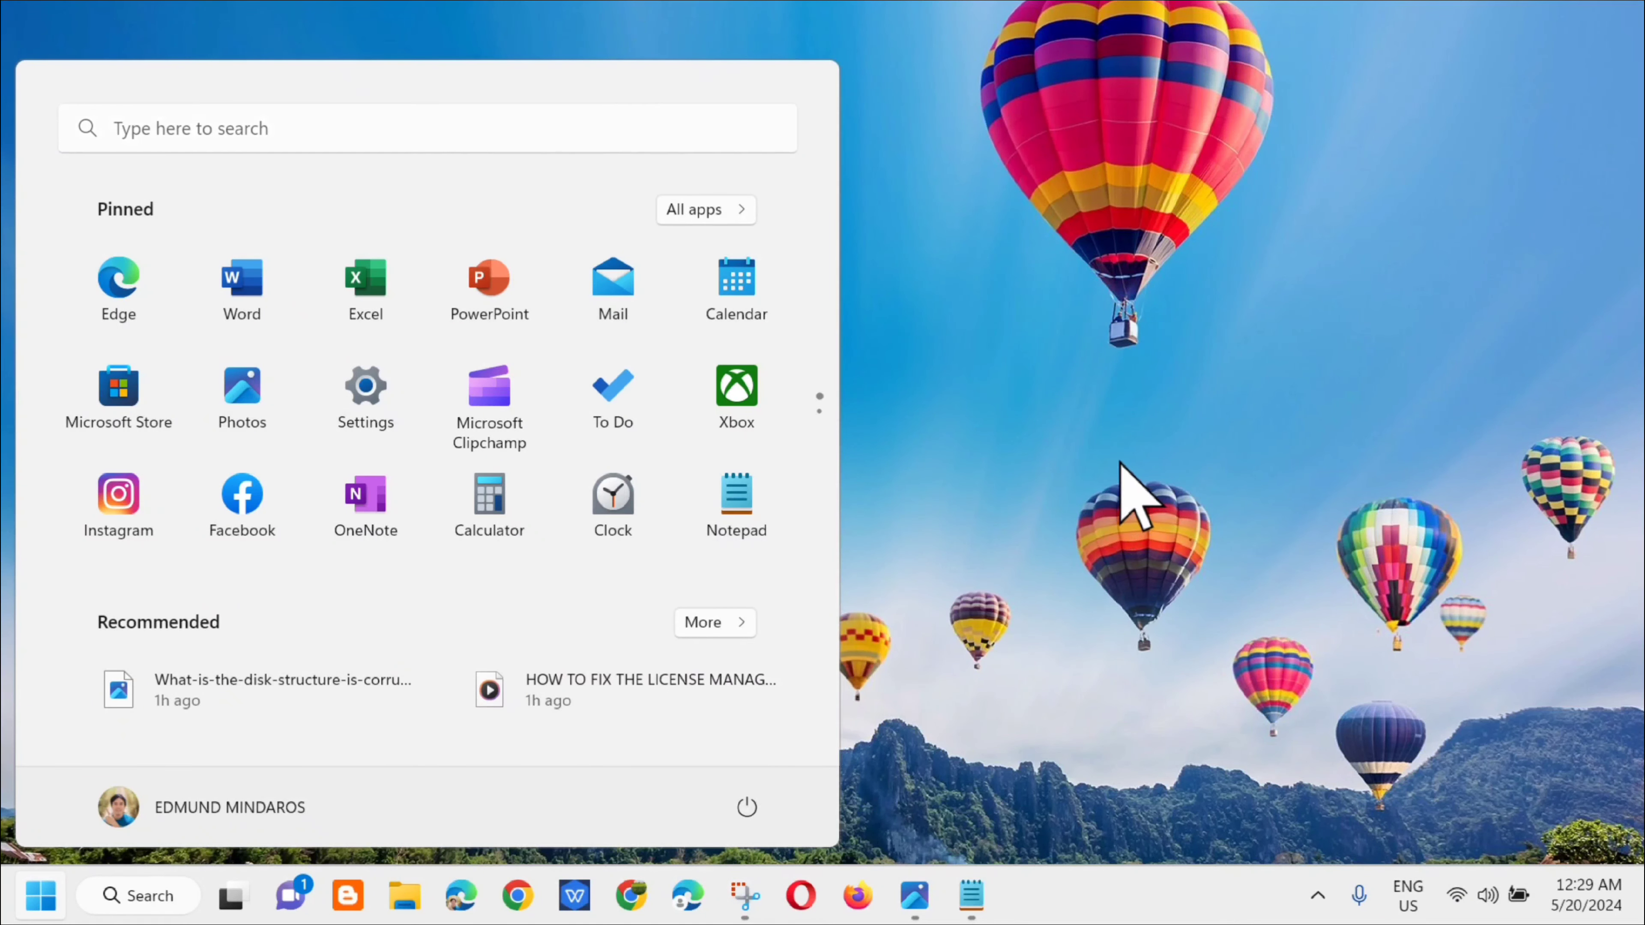
click(1096, 453)
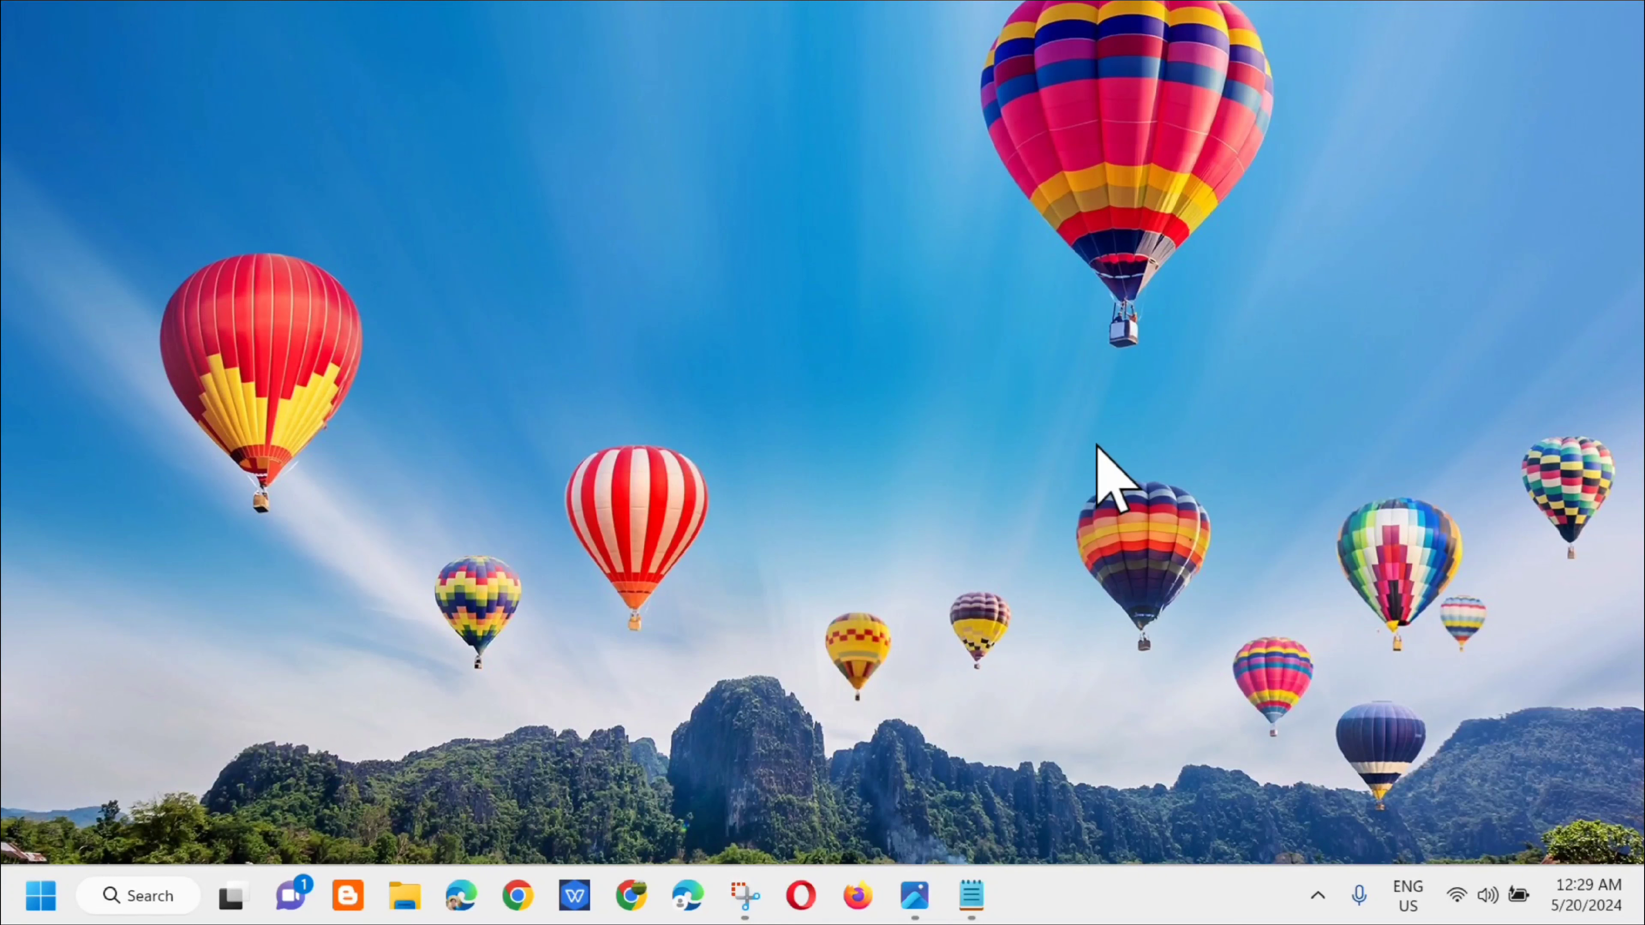